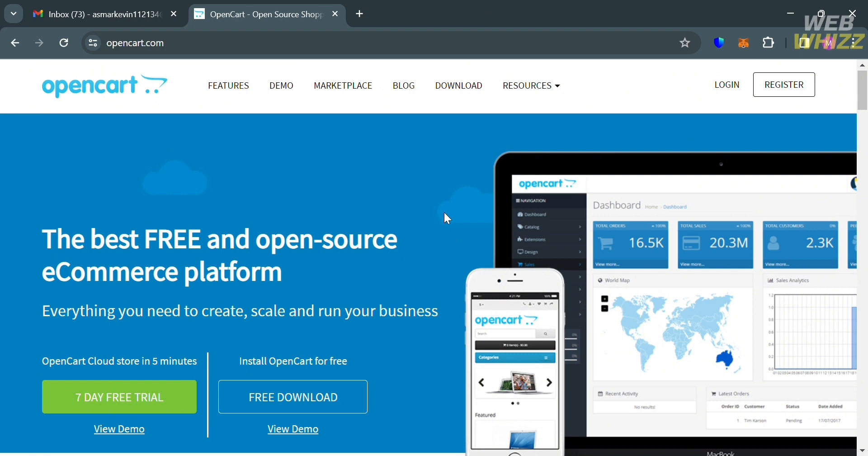
# Scroll through the OpenCart page, then open the account registration form
pyautogui.scroll(-10, 443, 213)
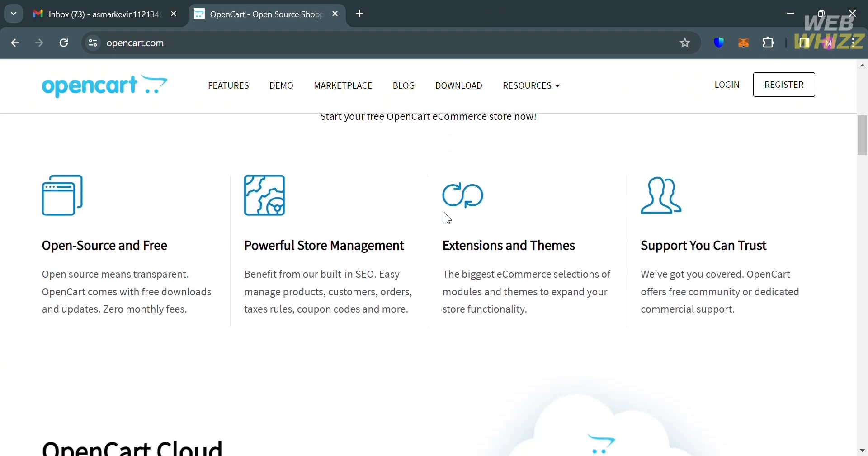
pyautogui.scroll(2, 468, 364)
pyautogui.scroll(-6, 469, 366)
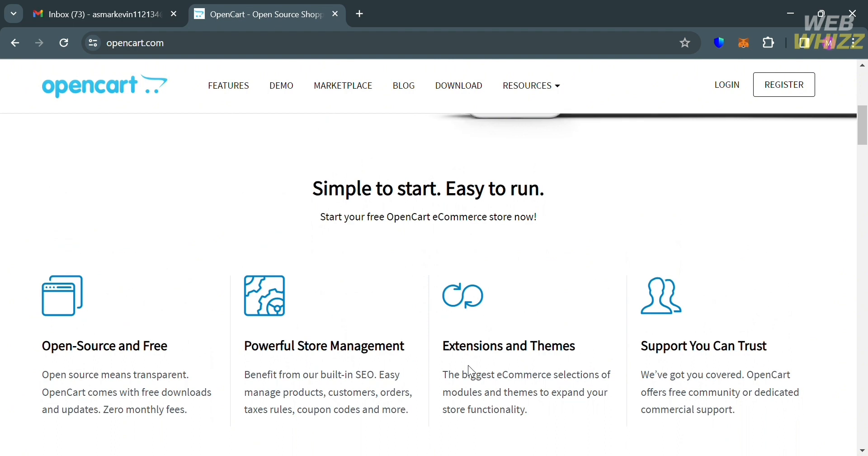
pyautogui.scroll(-5, 468, 366)
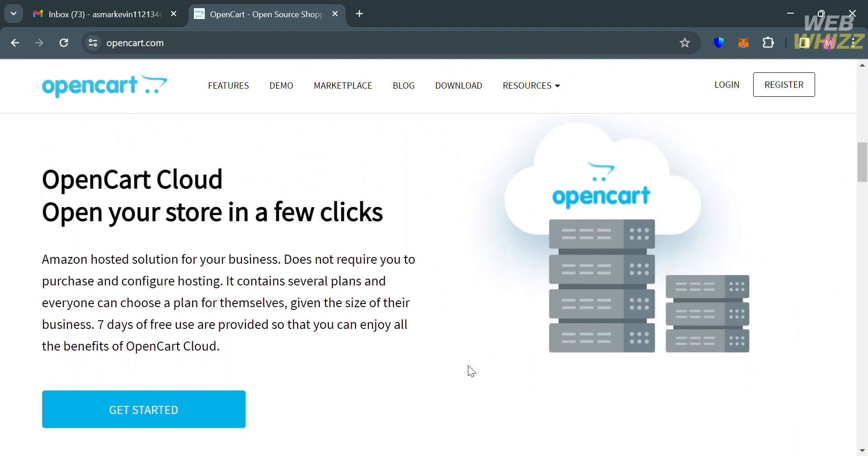
pyautogui.scroll(-8, 469, 365)
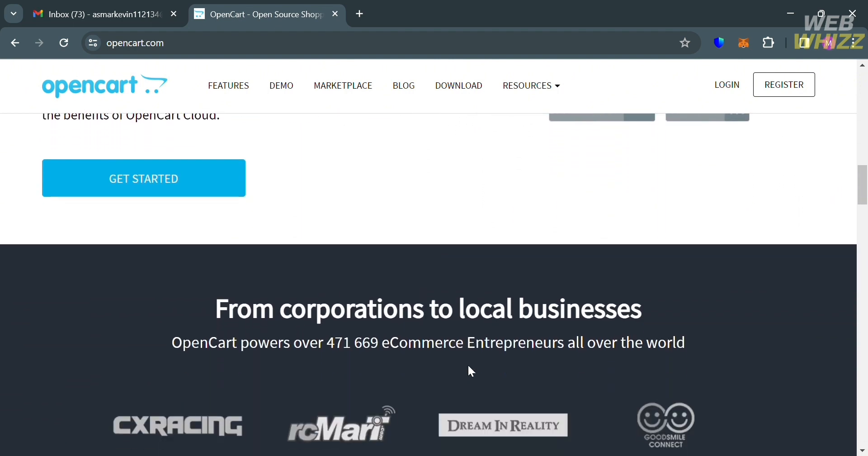
pyautogui.scroll(-12, 468, 365)
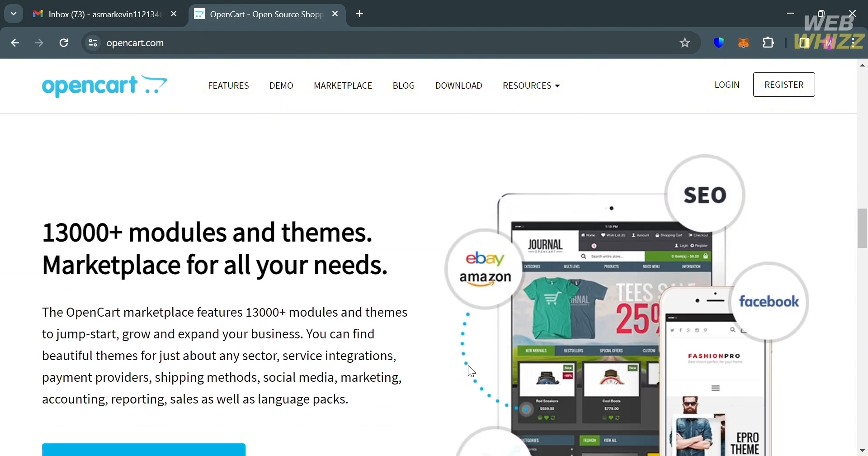
pyautogui.scroll(-7, 468, 365)
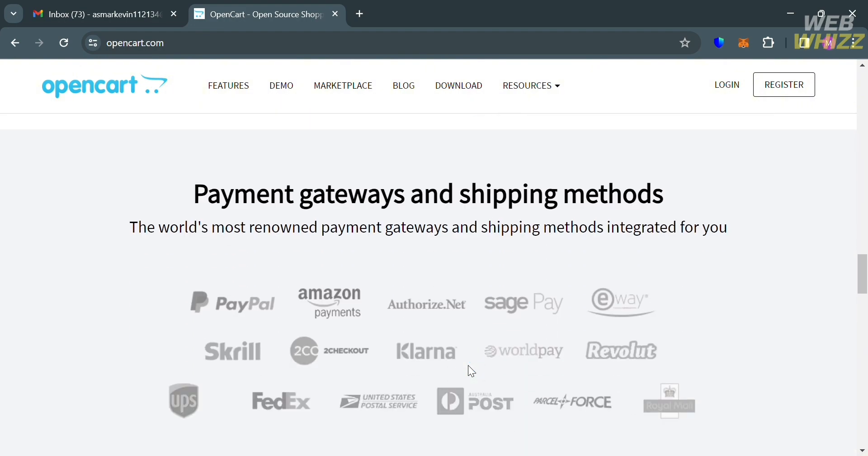
pyautogui.scroll(-5, 468, 365)
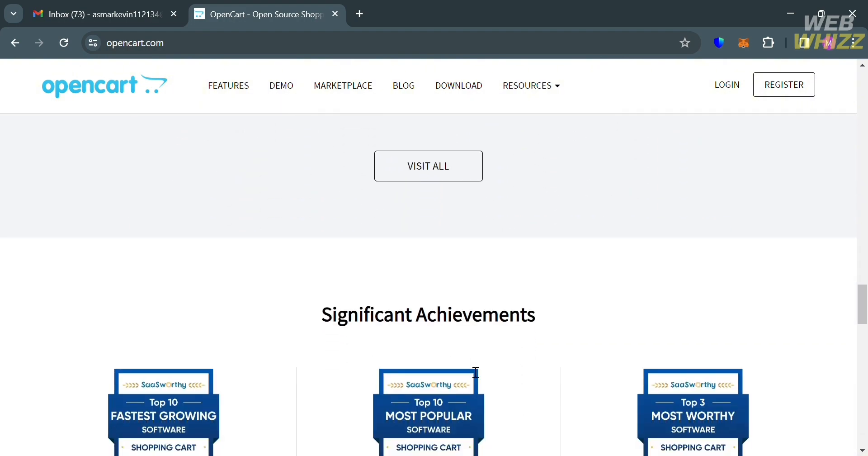
pyautogui.scroll(-7, 468, 365)
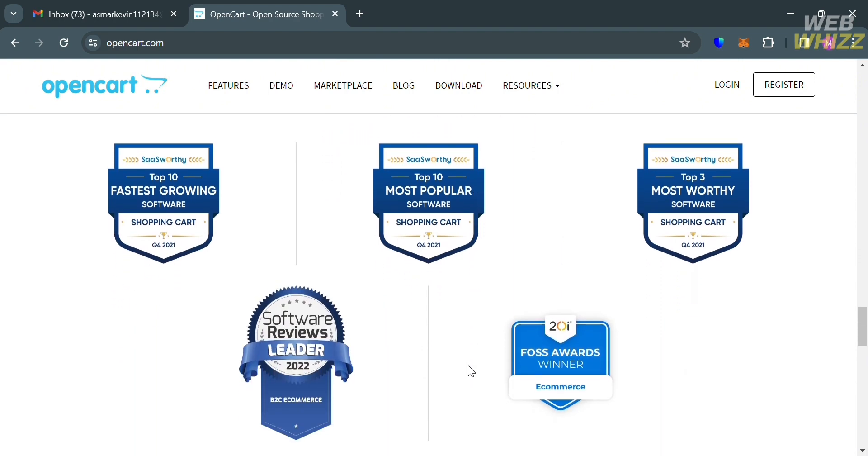
pyautogui.scroll(-13, 476, 372)
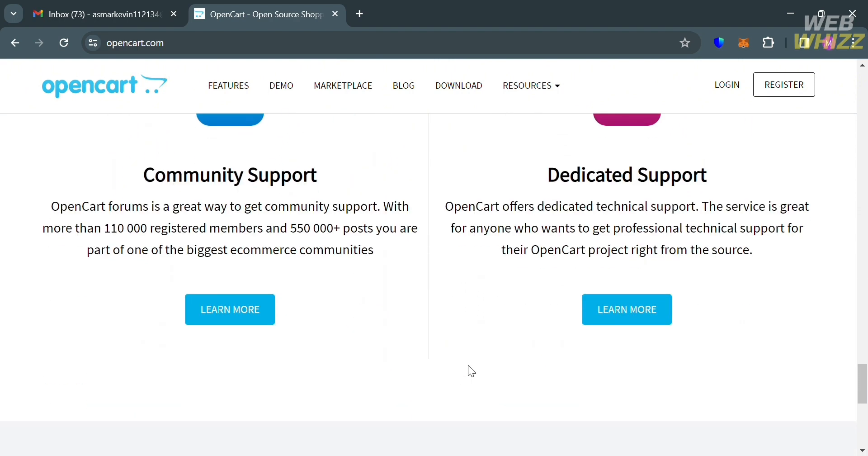
pyautogui.scroll(20, 472, 371)
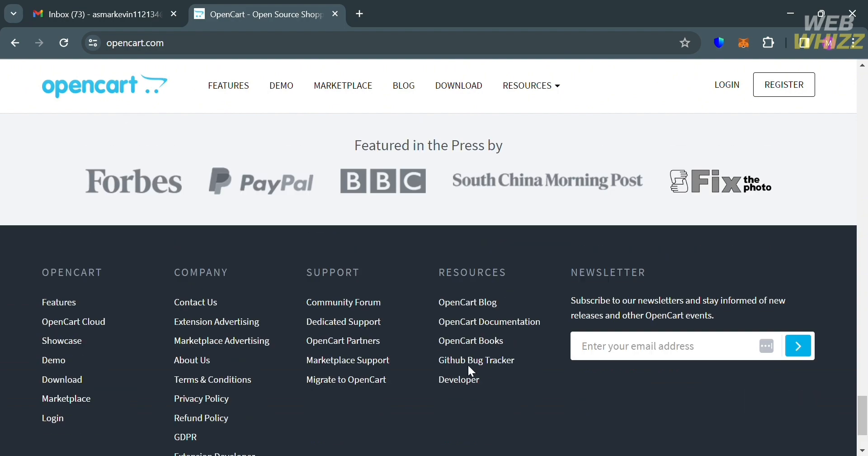
pyautogui.scroll(12, 469, 366)
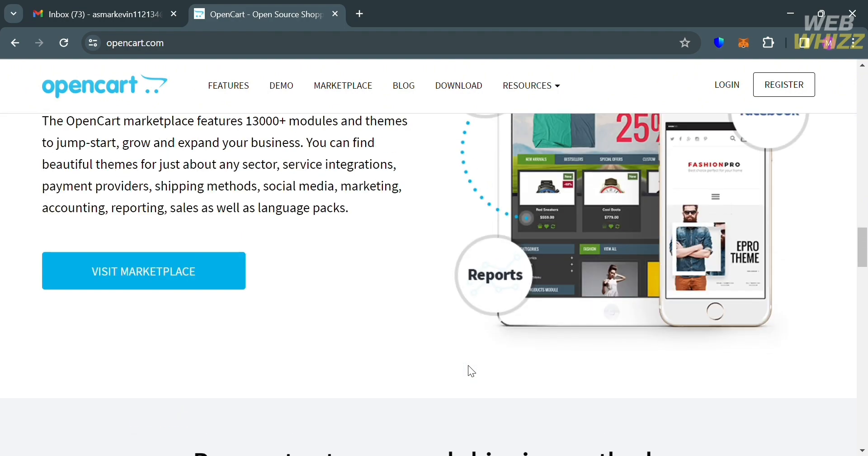
pyautogui.scroll(10, 469, 366)
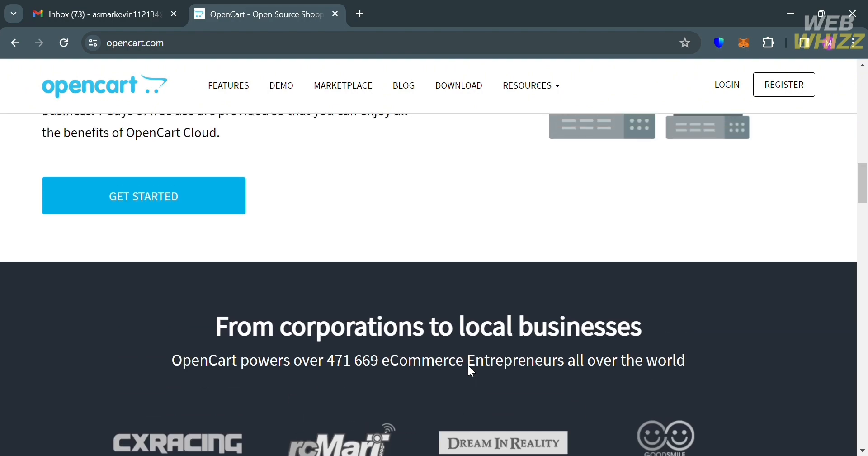
pyautogui.scroll(10, 468, 364)
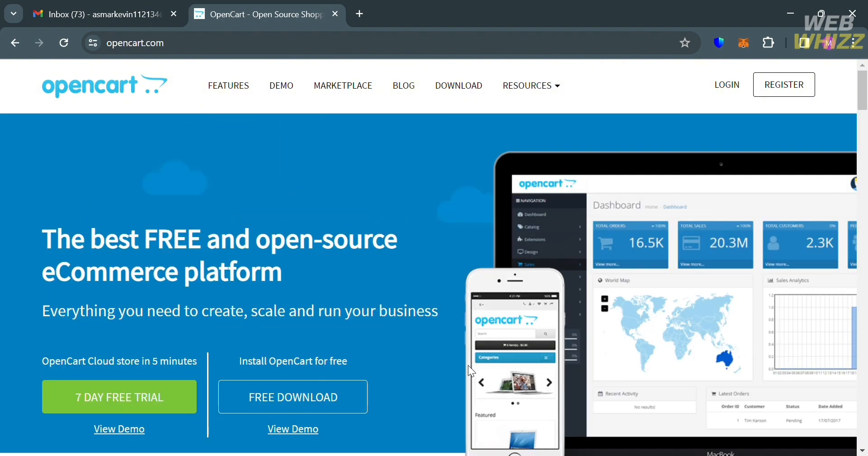
pyautogui.scroll(-1, 468, 365)
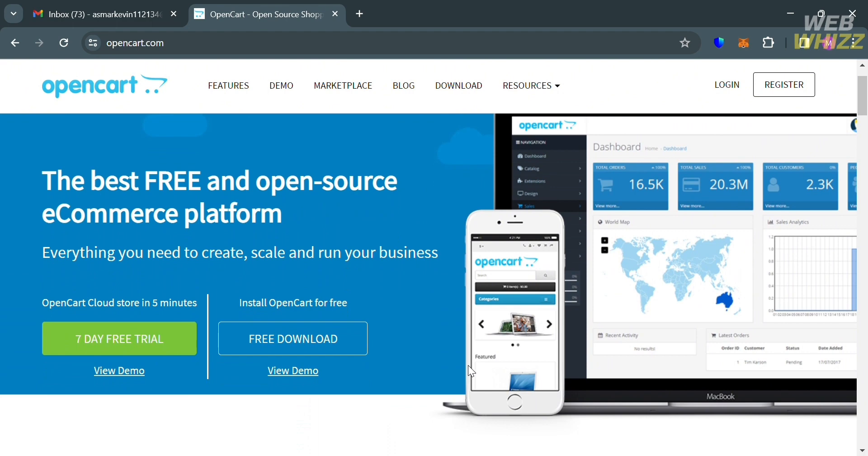
pyautogui.scroll(1, 468, 365)
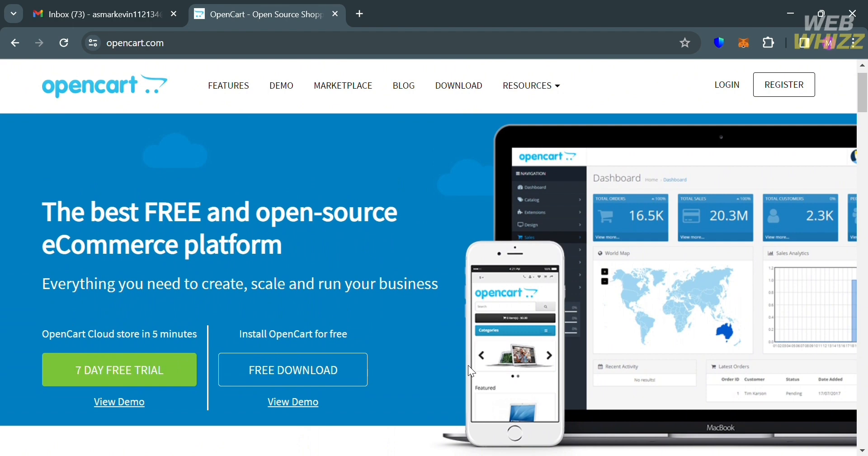
pyautogui.scroll(1, 468, 365)
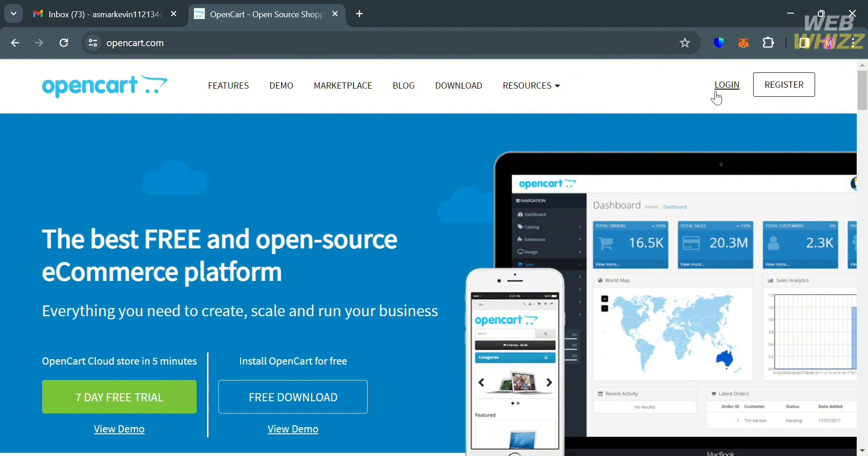
pyautogui.click(783, 96)
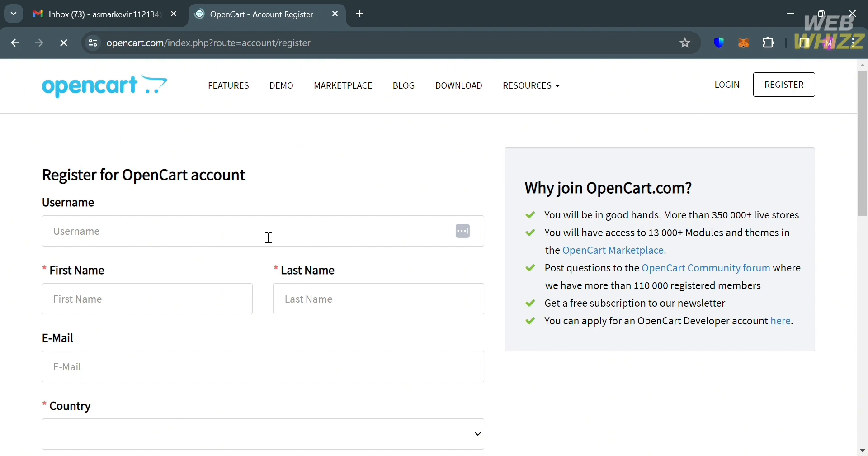
# Fill in the username, first name, last name and account e-mail from saved details
pyautogui.scroll(-5, 268, 237)
pyautogui.scroll(4, 269, 238)
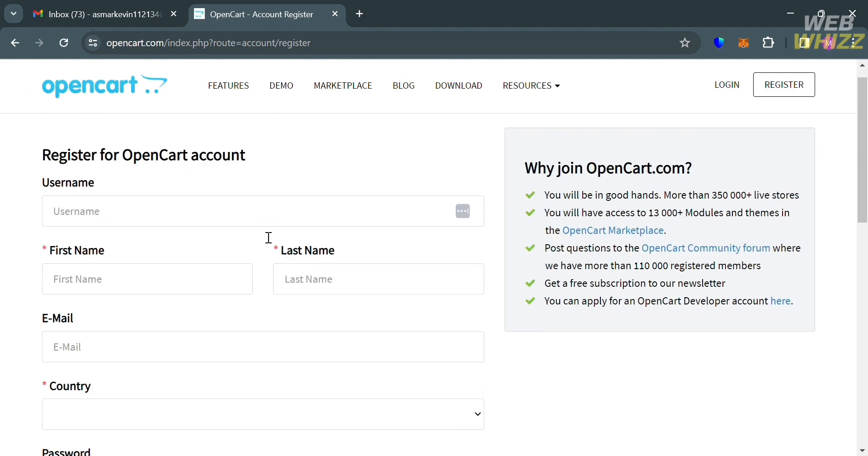
pyautogui.click(269, 237)
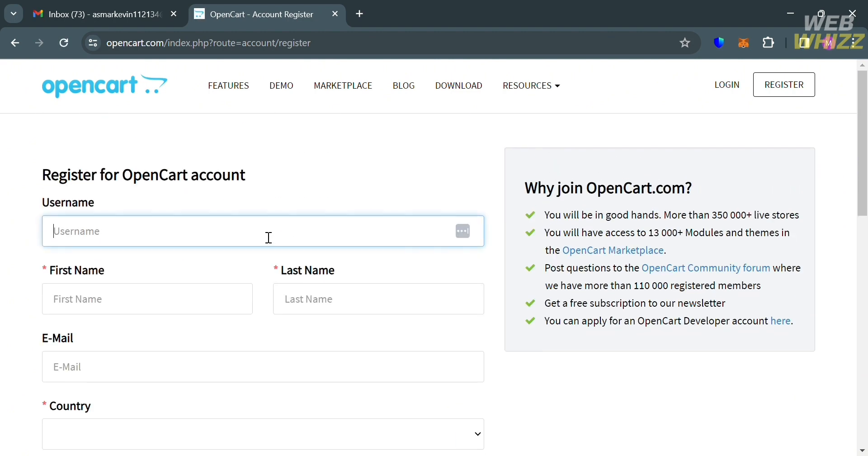
pyautogui.click(249, 257)
pyautogui.click(335, 304)
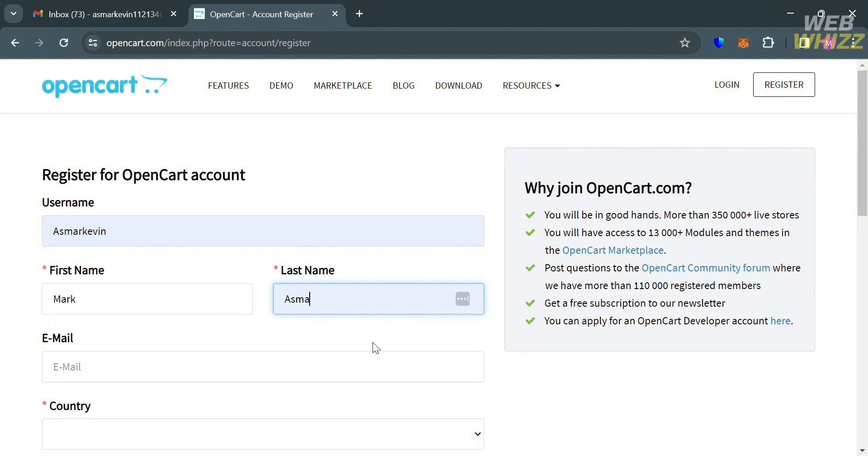
pyautogui.click(326, 378)
pyautogui.scroll(-3, 325, 378)
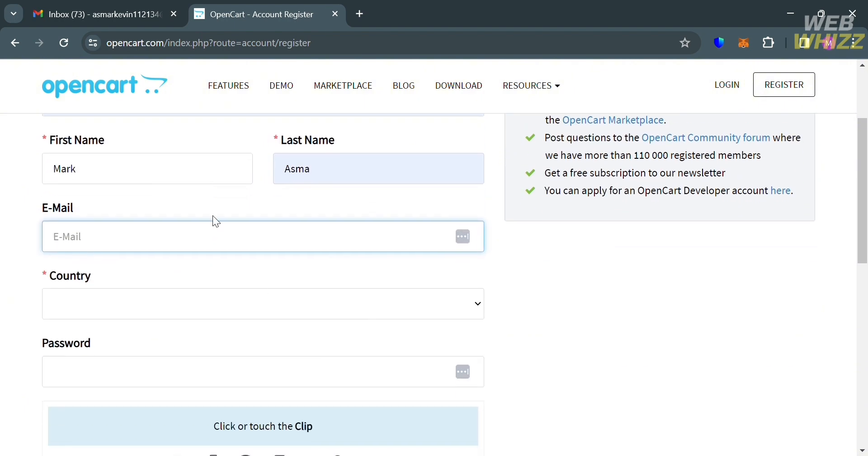
pyautogui.click(213, 266)
# Set the country to Philippines, enter the password, pass the paperclip captcha, and submit the registration
pyautogui.click(212, 292)
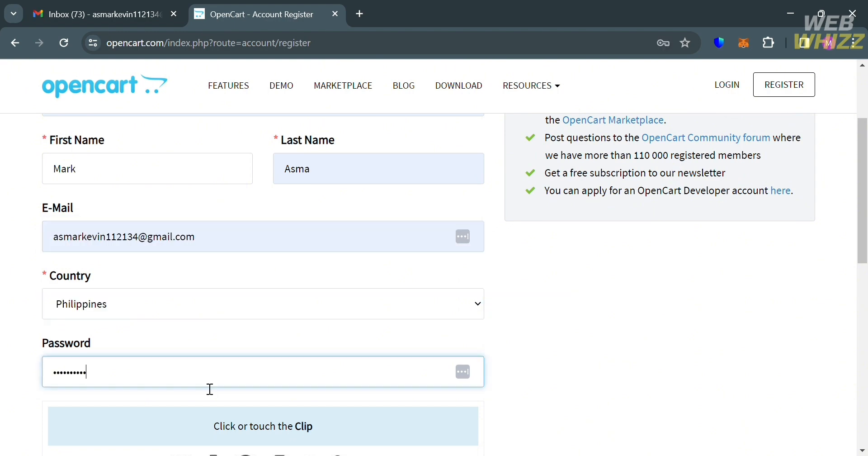
pyautogui.write('12')
pyautogui.scroll(-3, 209, 388)
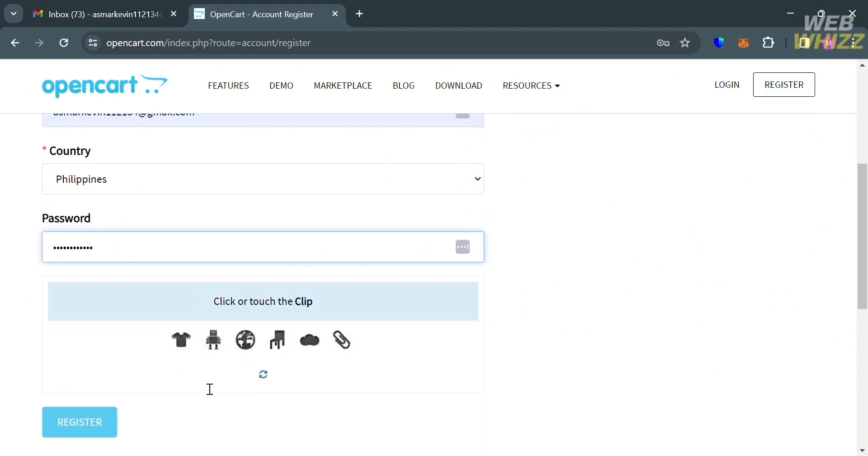
pyautogui.scroll(-4, 204, 386)
pyautogui.scroll(9, 204, 386)
pyautogui.scroll(-7, 206, 388)
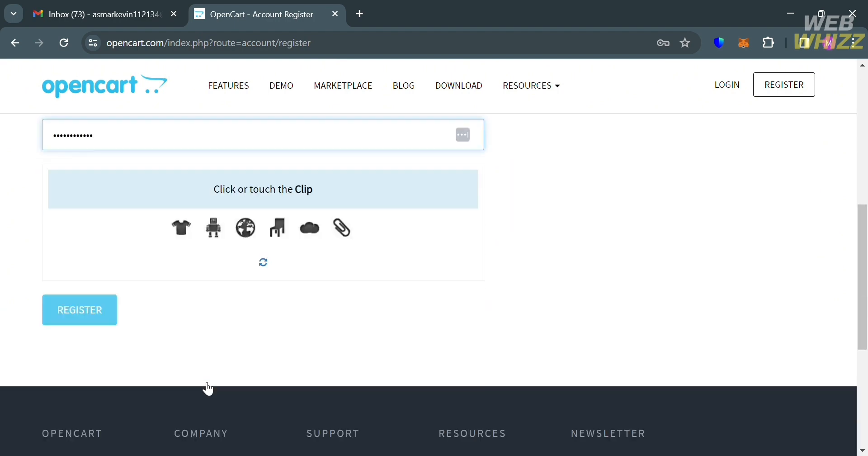
pyautogui.scroll(-2, 208, 388)
pyautogui.scroll(3, 206, 357)
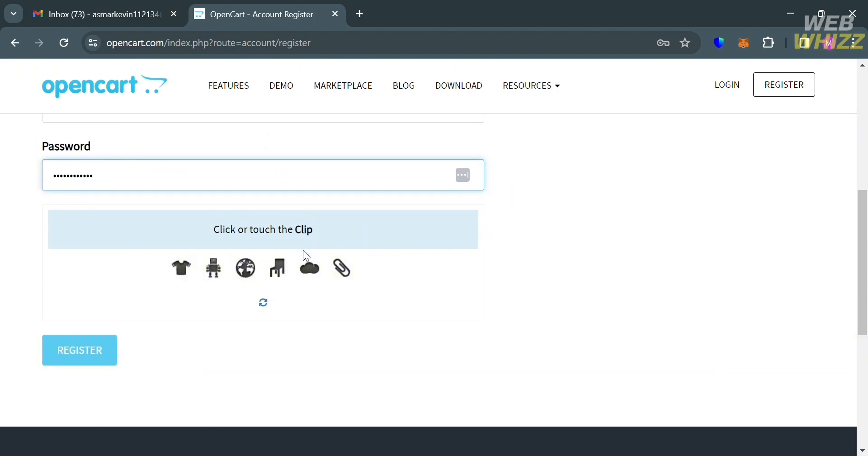
pyautogui.click(346, 269)
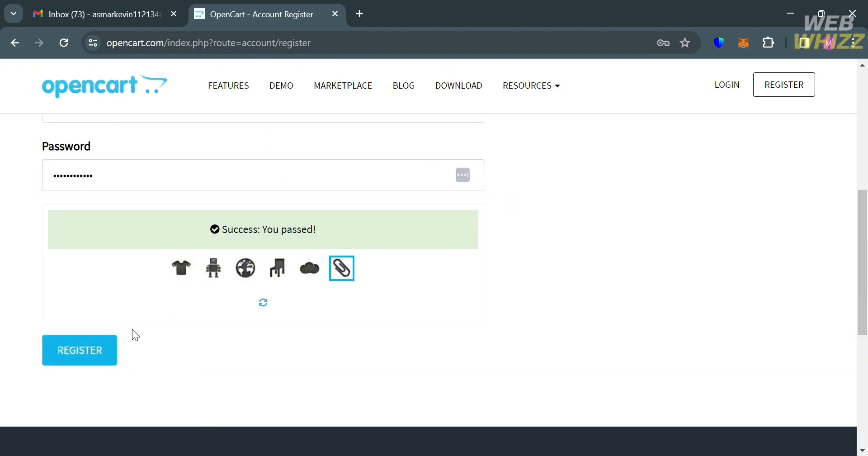
pyautogui.click(105, 351)
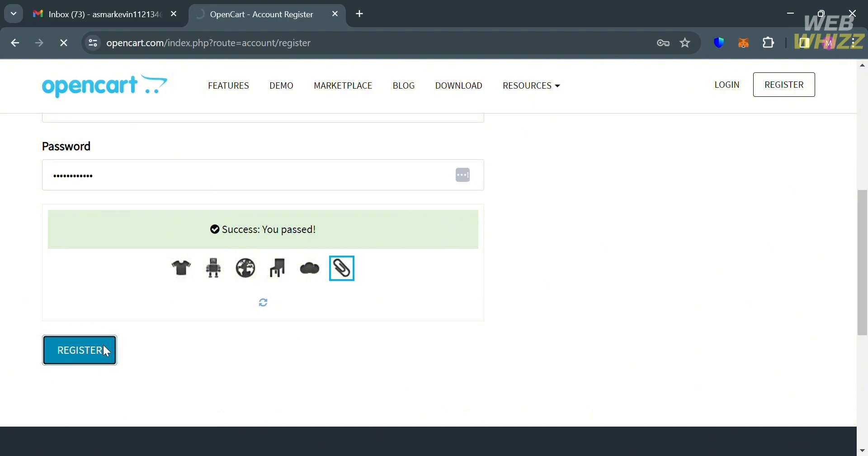
pyautogui.scroll(2, 649, 248)
pyautogui.scroll(-1, 650, 248)
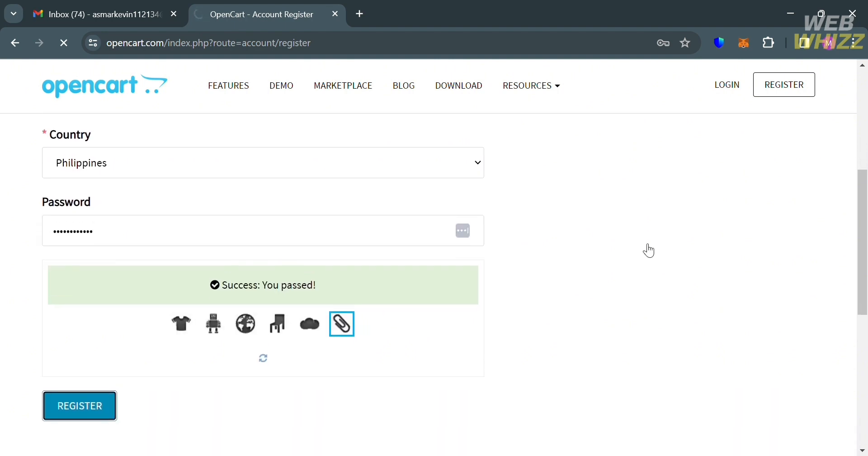
pyautogui.scroll(-3, 650, 250)
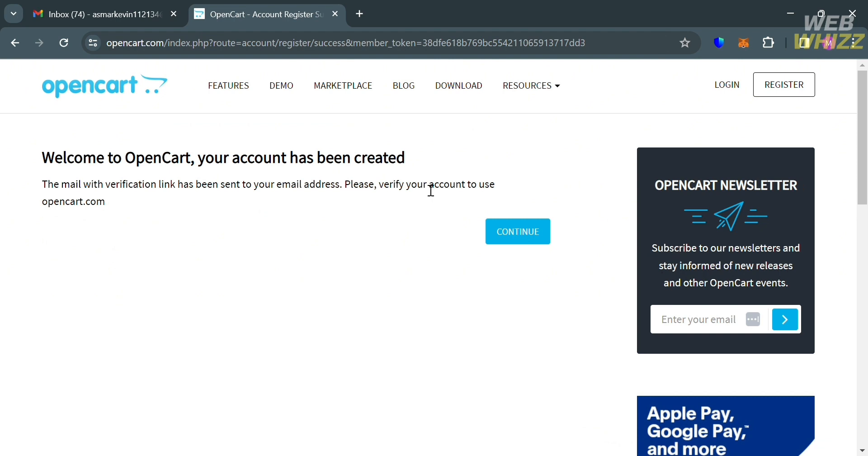
# In Gmail, open the '[OpenCart] Thank you for registering' email and click Verify
pyautogui.click(126, 6)
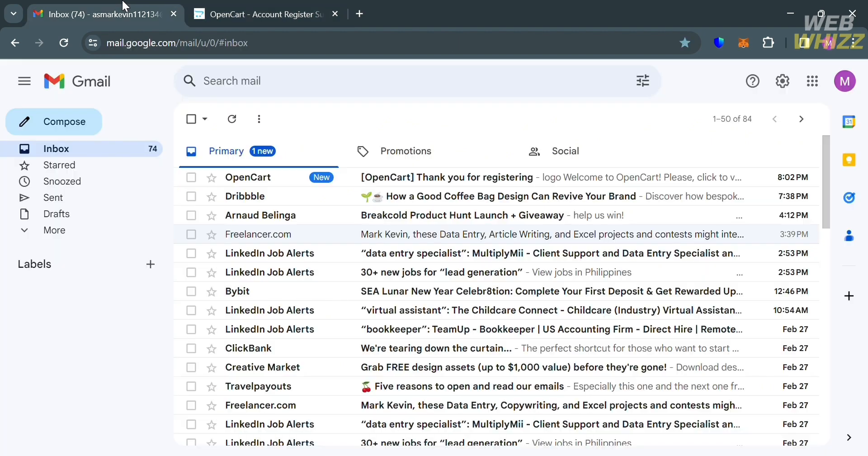
pyautogui.click(468, 178)
pyautogui.scroll(-8, 496, 376)
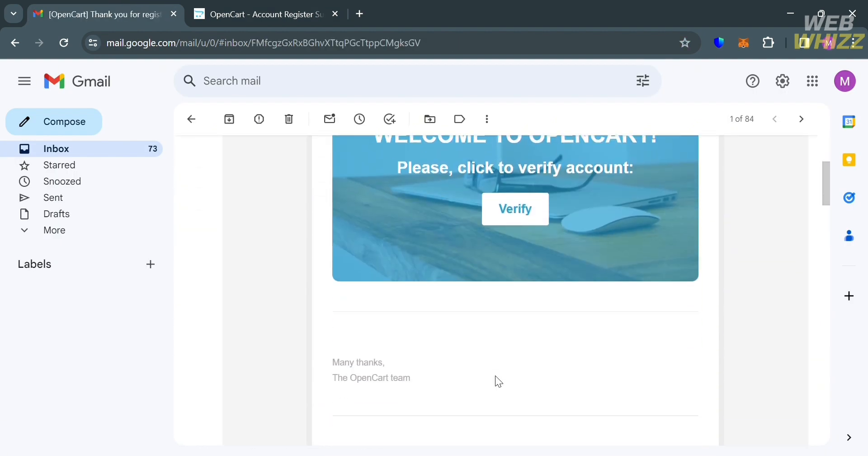
pyautogui.scroll(4, 496, 377)
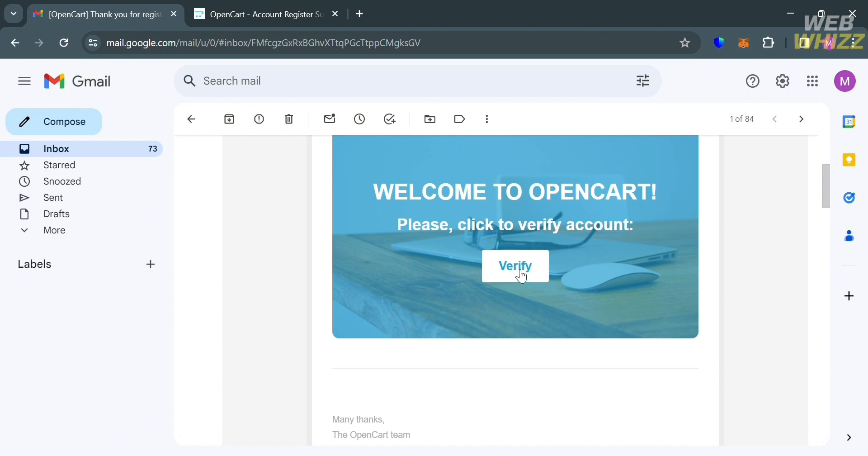
pyautogui.click(515, 269)
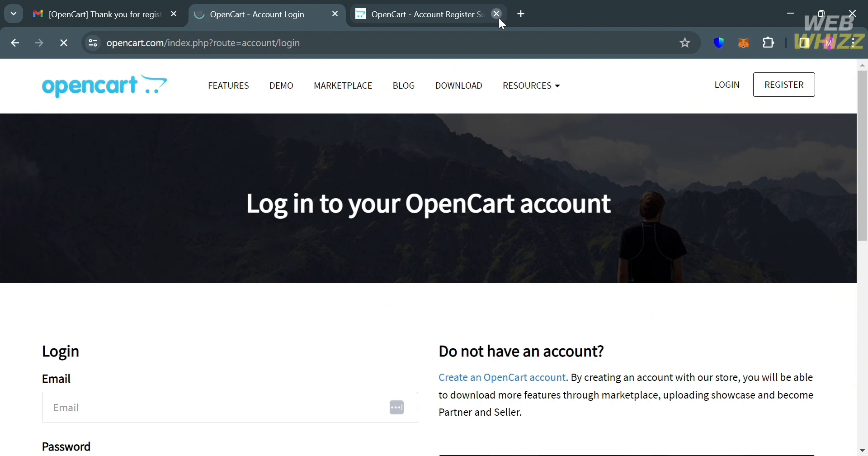
# Close the leftover Account Register tab
pyautogui.click(498, 14)
pyautogui.scroll(-5, 357, 283)
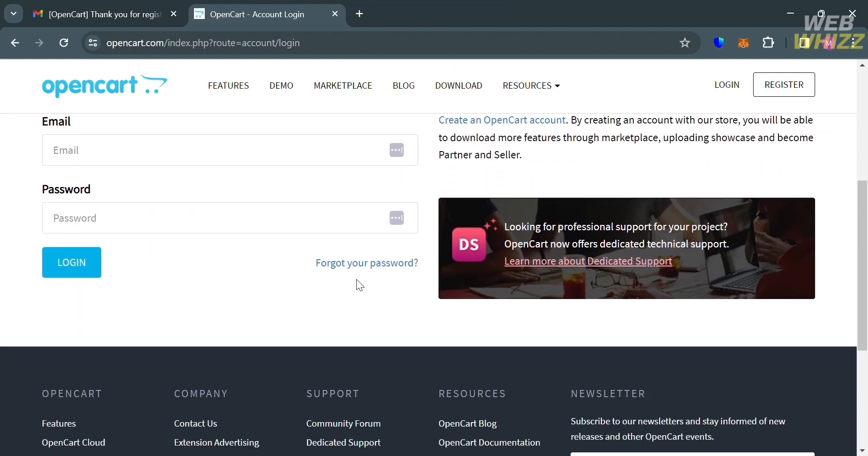
pyautogui.scroll(3, 357, 280)
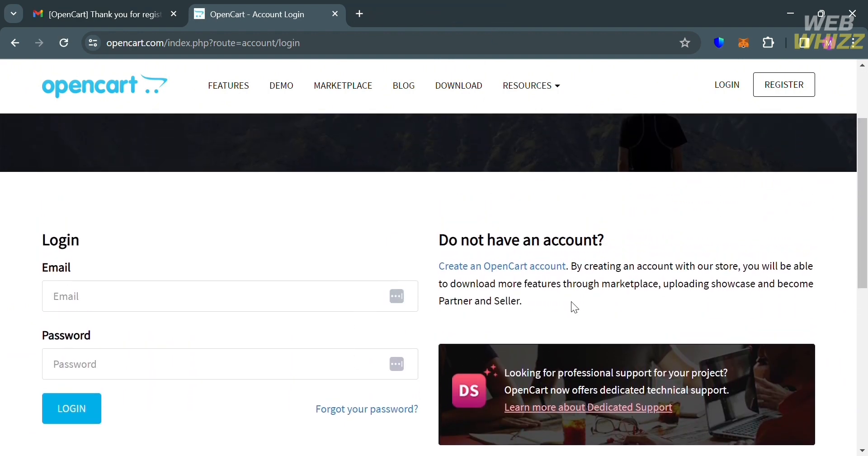
# Log in with the saved account e-mail address and the account password
pyautogui.click(281, 308)
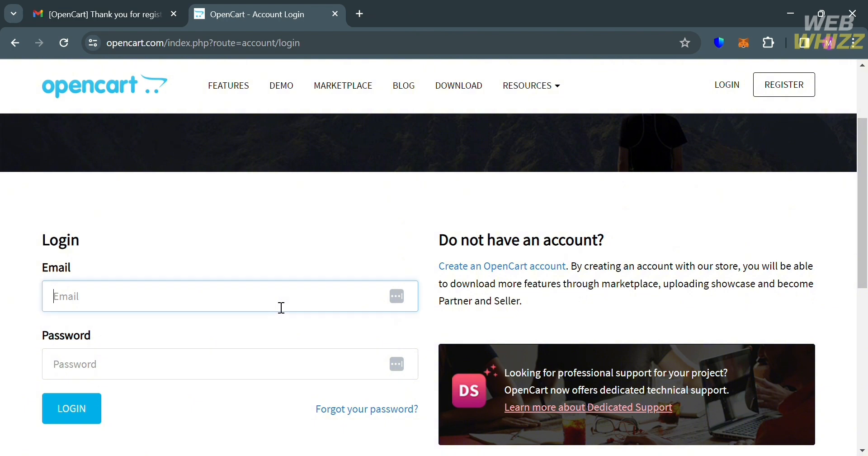
pyautogui.click(248, 327)
pyautogui.click(248, 365)
pyautogui.write('a********')
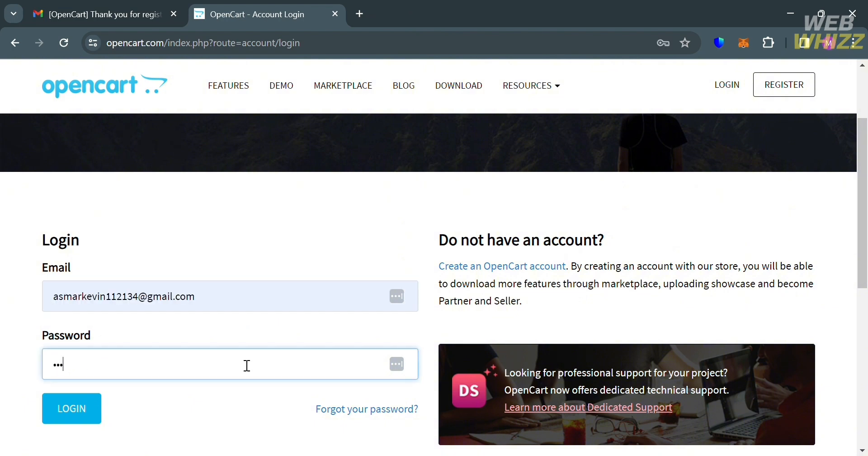
pyautogui.write('***')
pyautogui.press('Return')
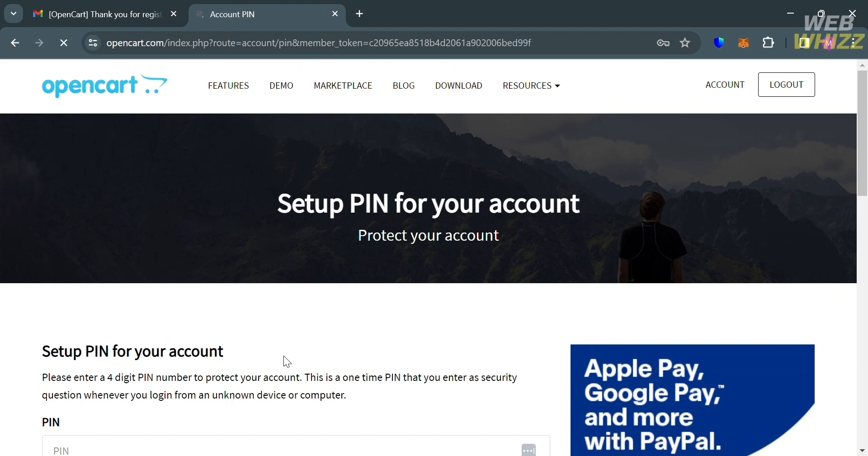
# Enter a four-digit security PIN in the PIN field and submit it
pyautogui.scroll(-3, 284, 356)
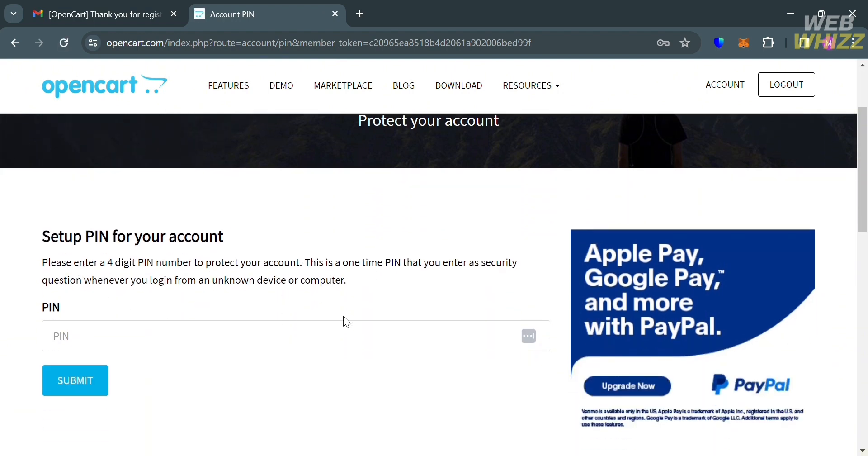
pyautogui.click(307, 348)
pyautogui.write('••')
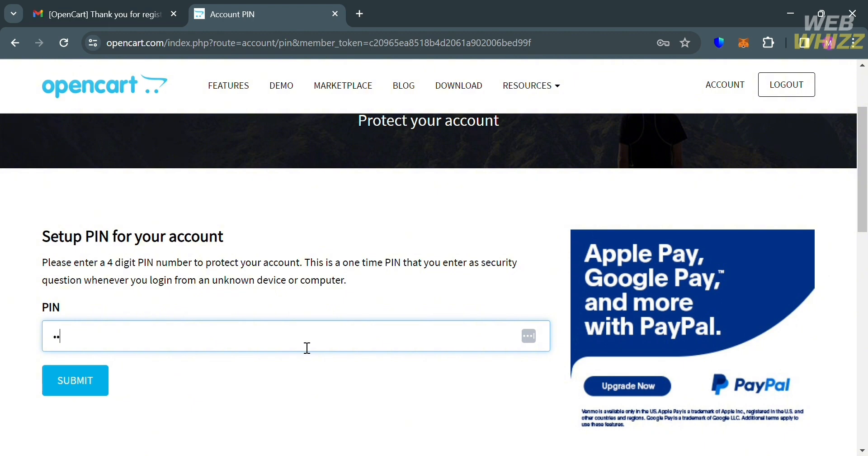
pyautogui.write('••')
pyautogui.click(88, 374)
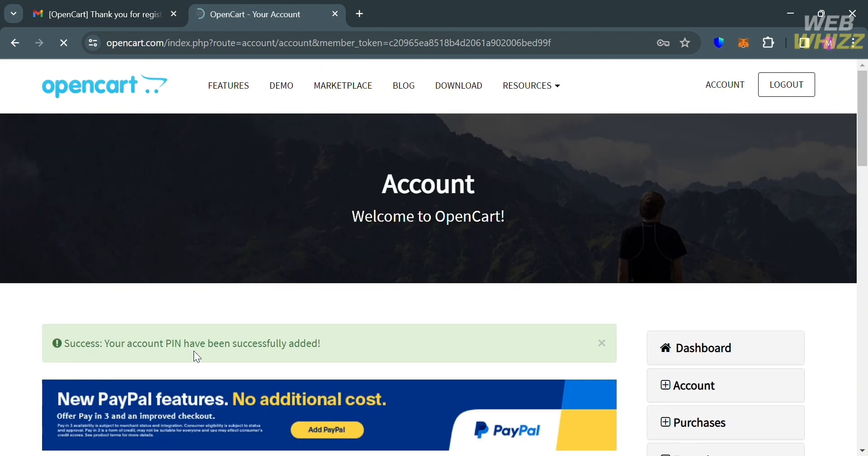
# Review the Account dashboard tiles and sections, then open the Payment Methods page
pyautogui.scroll(-5, 552, 330)
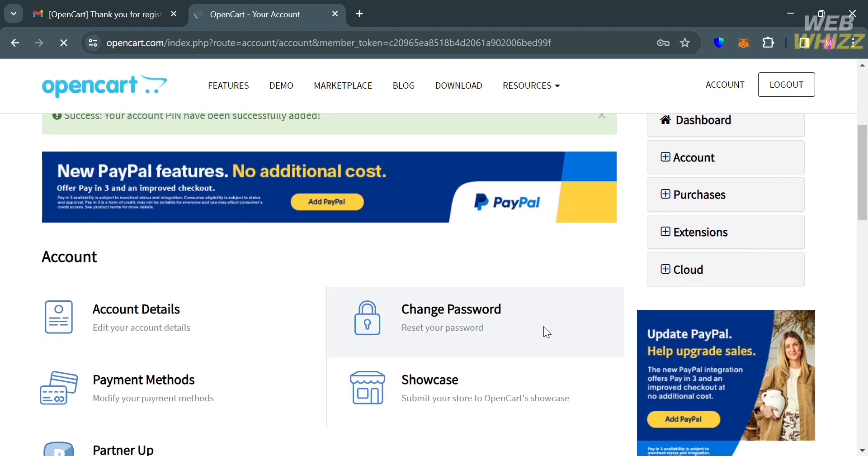
pyautogui.scroll(2, 387, 303)
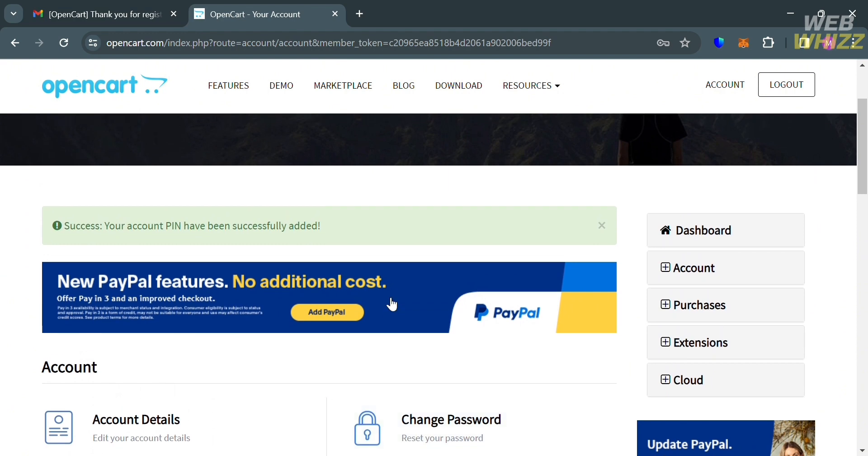
pyautogui.scroll(-3, 390, 304)
pyautogui.scroll(2, 390, 303)
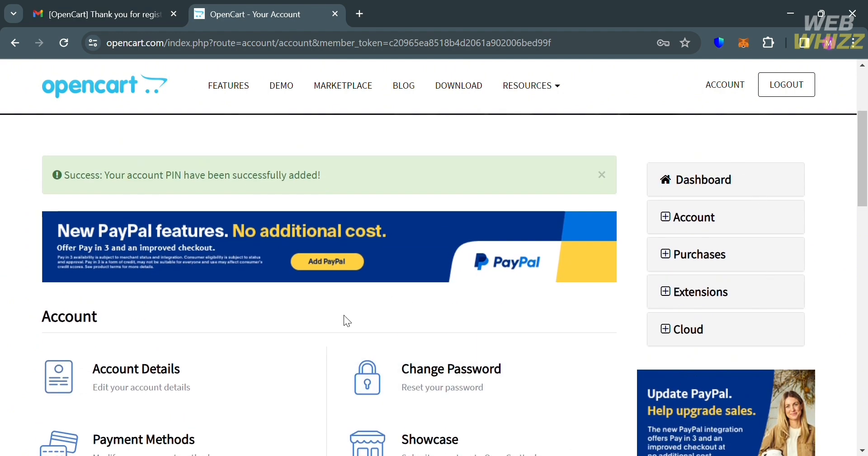
pyautogui.scroll(-3, 344, 319)
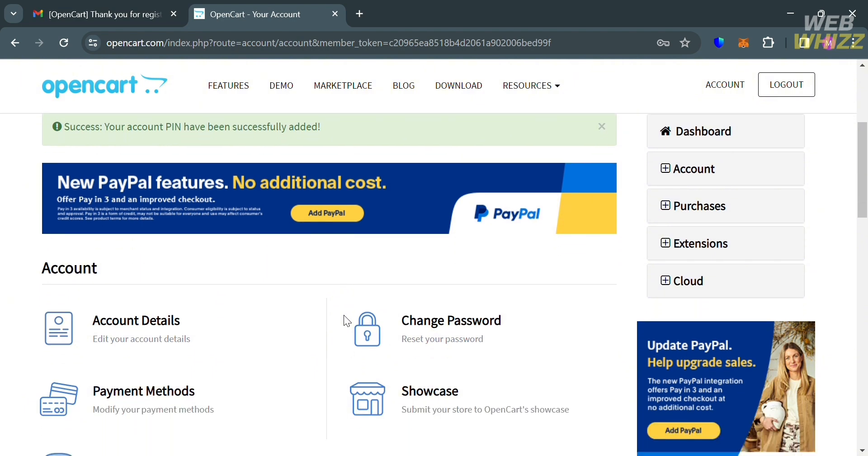
pyautogui.scroll(-1, 343, 314)
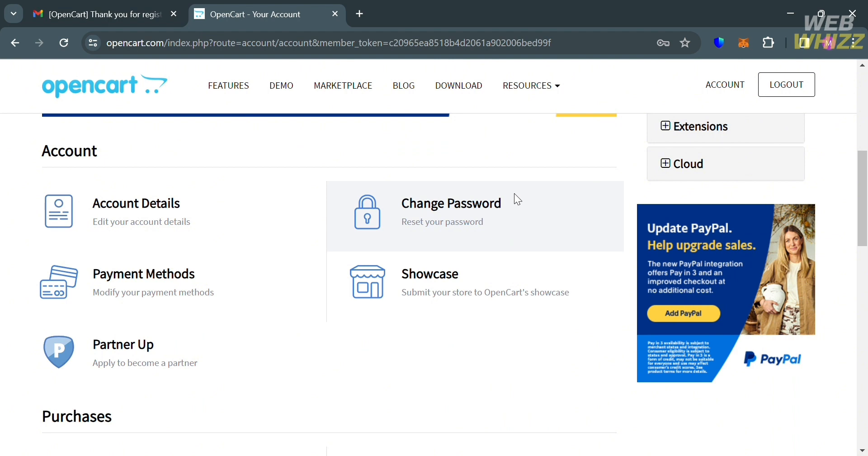
pyautogui.scroll(-5, 556, 232)
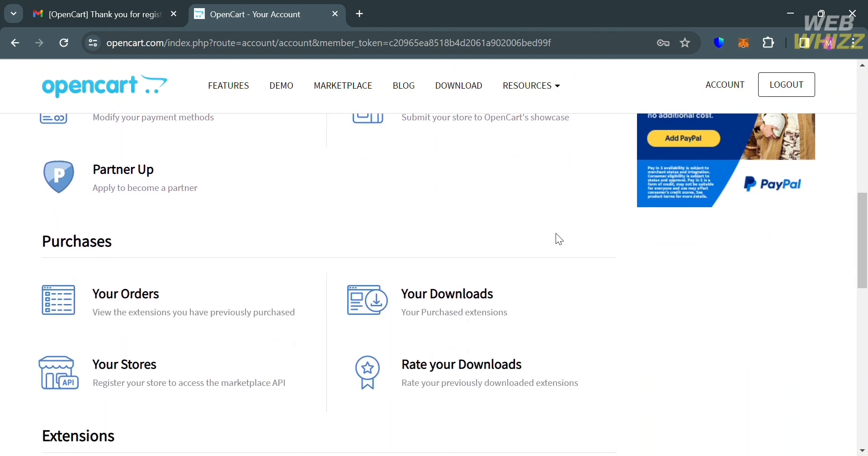
pyautogui.scroll(5, 556, 233)
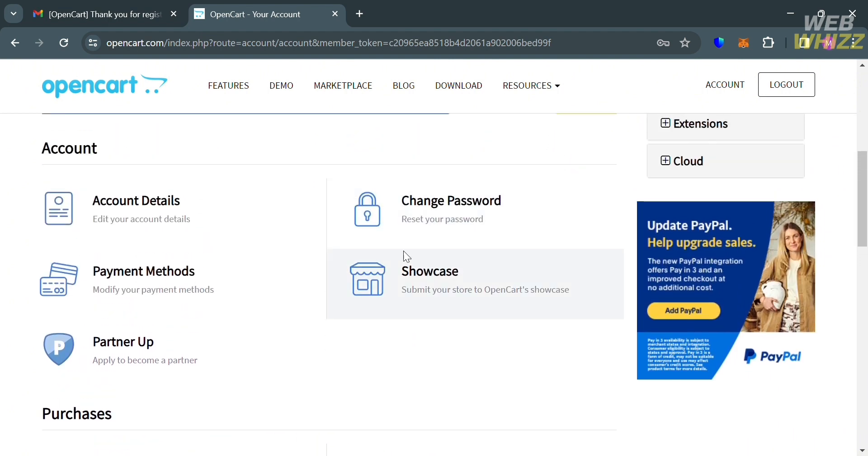
pyautogui.click(200, 294)
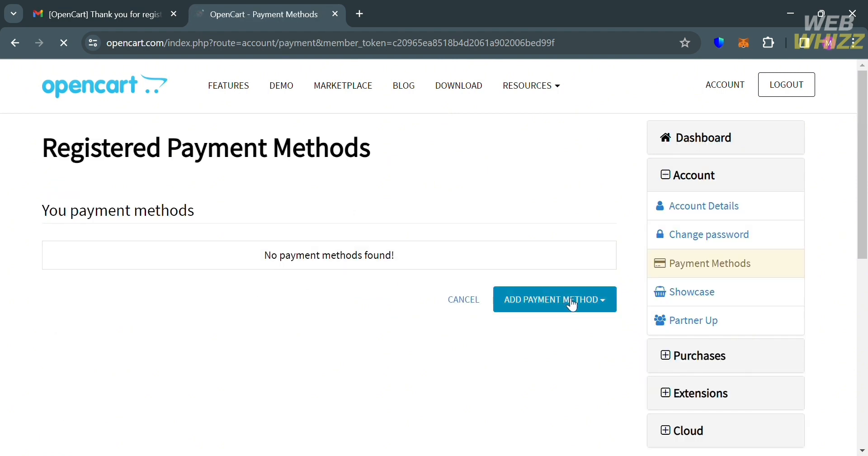
pyautogui.click(570, 303)
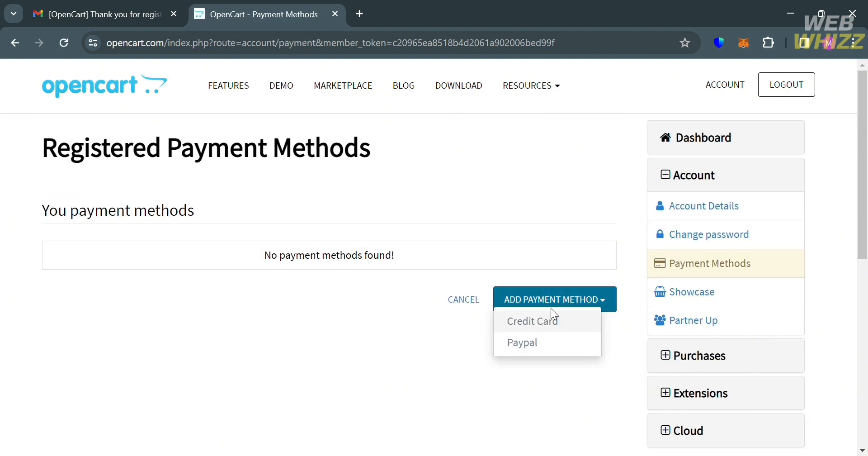
pyautogui.click(565, 322)
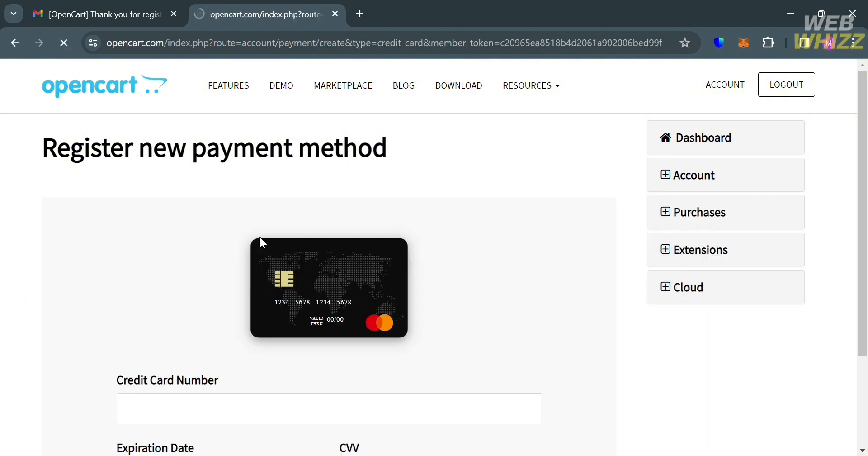
pyautogui.scroll(-3, 403, 343)
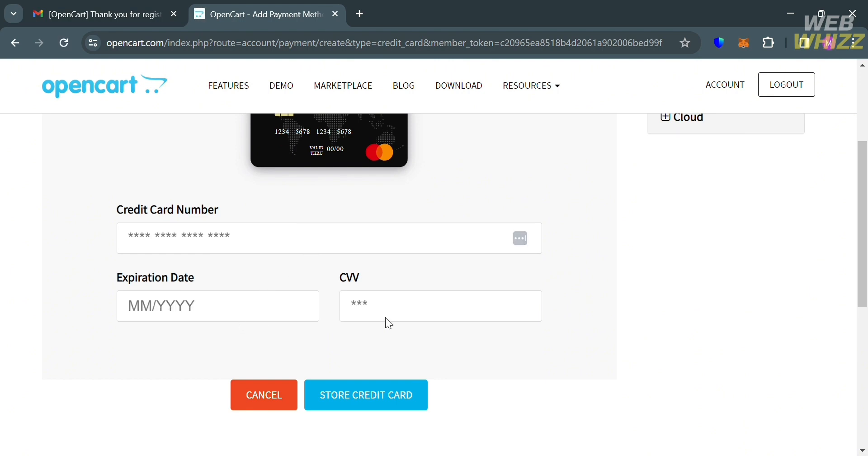
pyautogui.click(263, 387)
pyautogui.scroll(3, 162, 330)
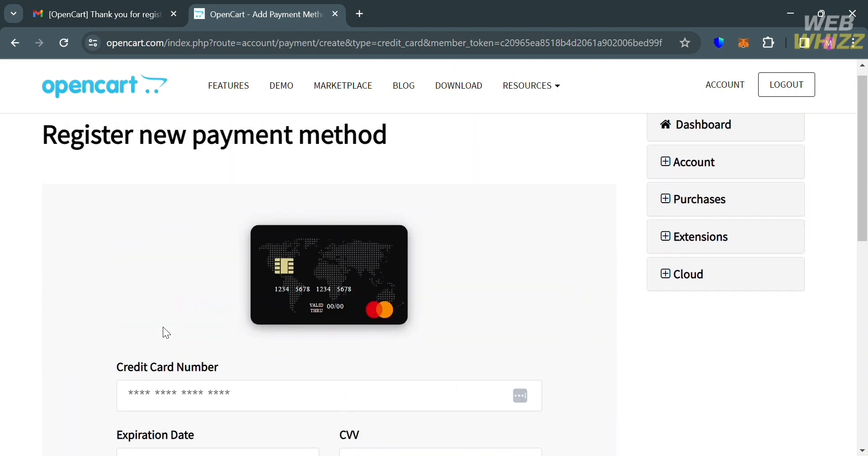
pyautogui.scroll(-6, 163, 327)
pyautogui.scroll(6, 163, 327)
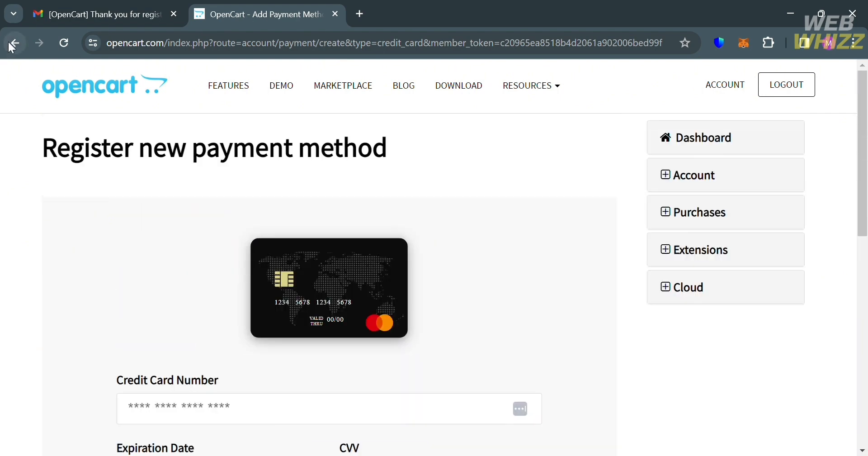
pyautogui.click(14, 43)
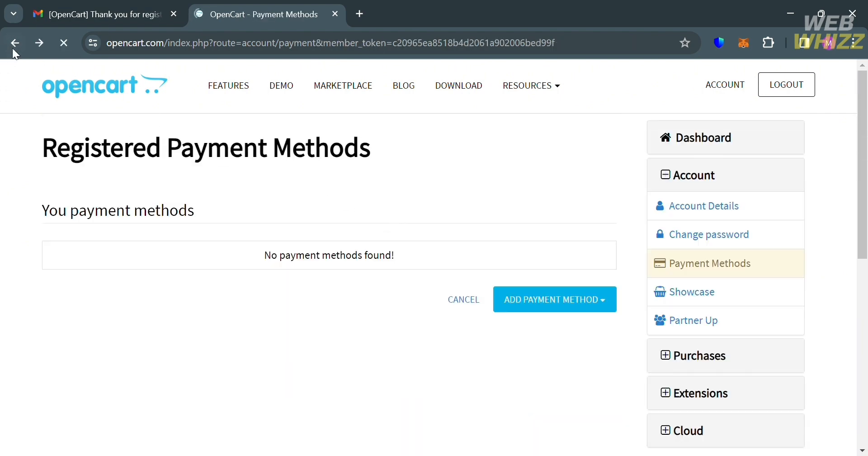
pyautogui.click(13, 42)
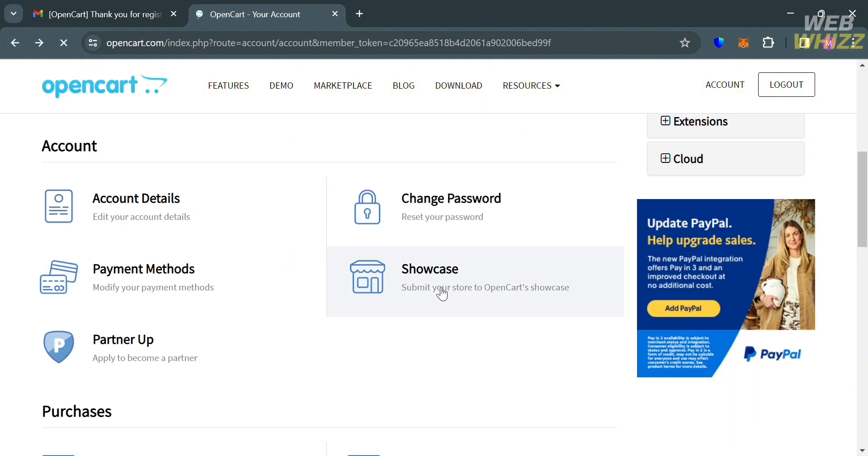
pyautogui.scroll(-2, 442, 294)
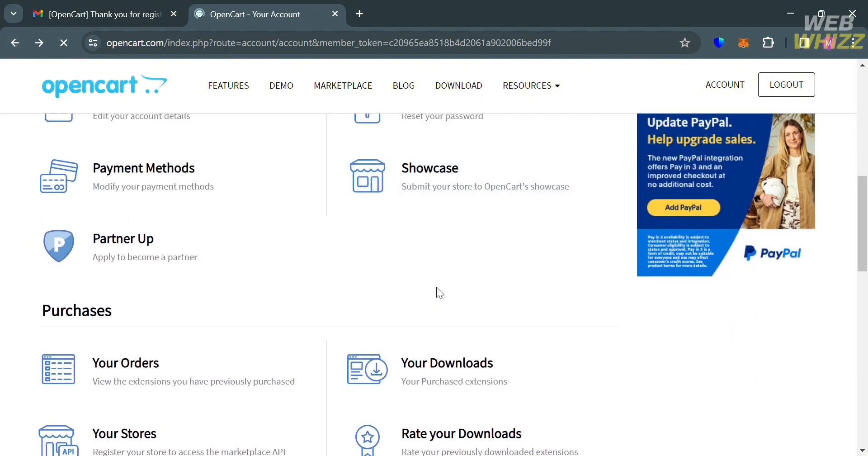
pyautogui.click(117, 258)
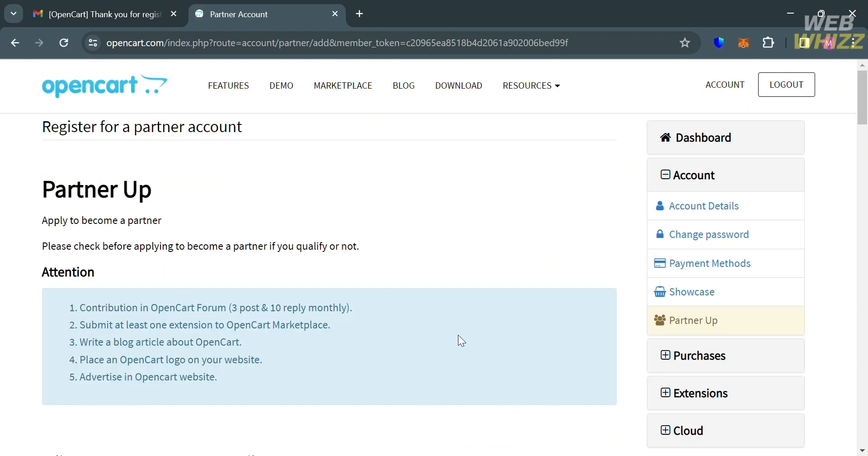
# Scroll through the Partner Up requirements and form, and check the Partner Type dropdown options
pyautogui.scroll(-4, 458, 336)
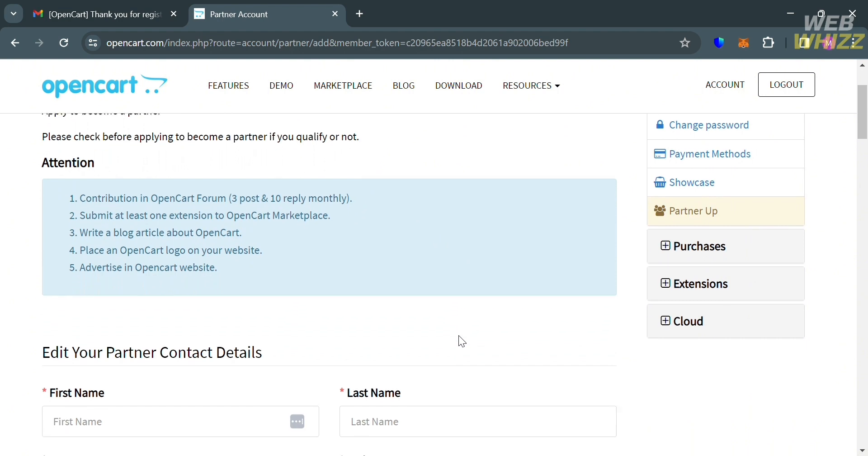
pyautogui.scroll(1, 459, 335)
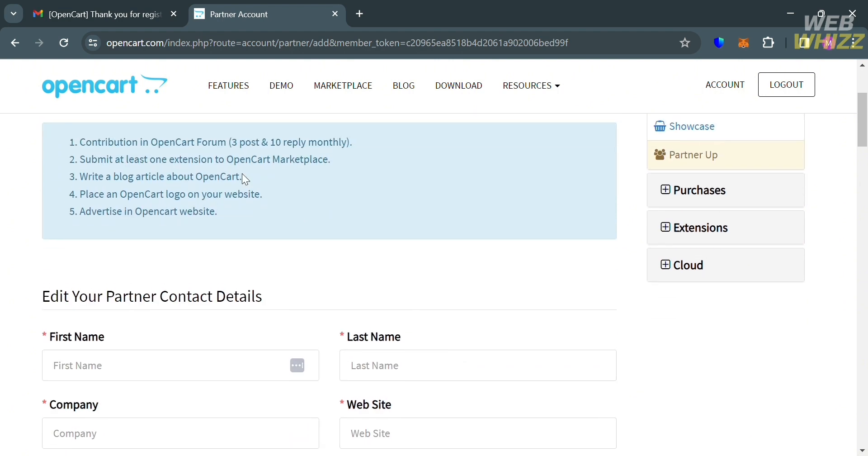
pyautogui.scroll(-2, 367, 255)
pyautogui.scroll(-2, 368, 255)
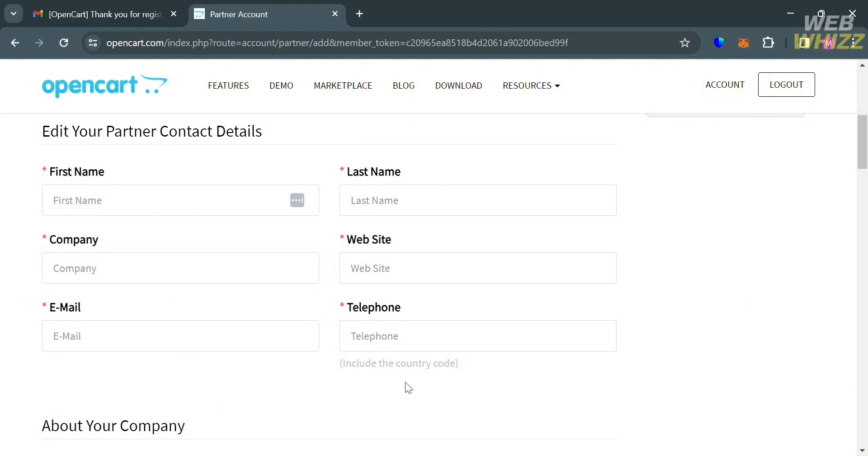
pyautogui.scroll(-6, 406, 382)
pyautogui.scroll(2, 406, 385)
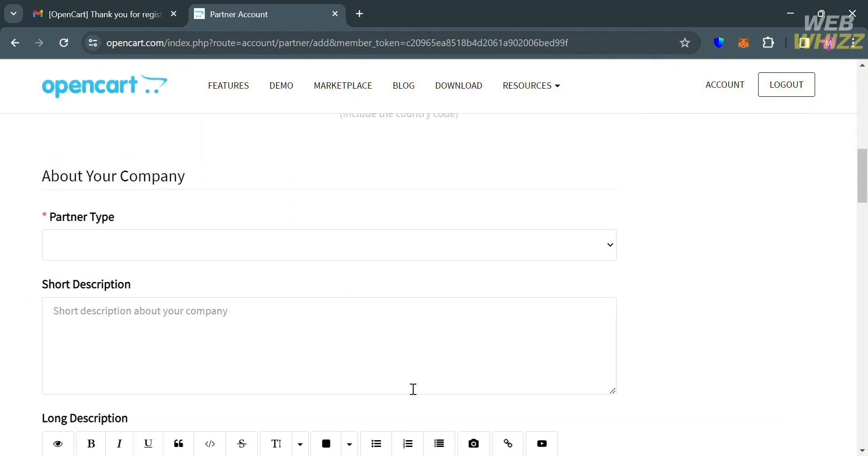
pyautogui.click(522, 233)
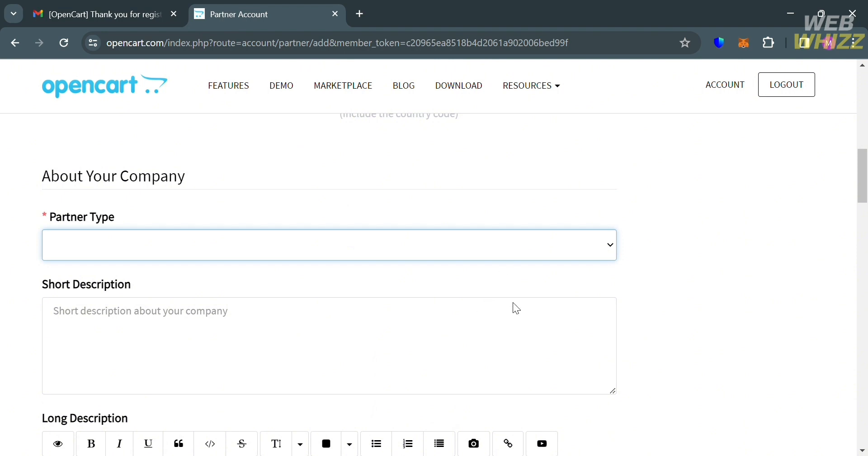
pyautogui.click(649, 289)
# Scroll to the end of the Partner Up form and go back to the Dashboard
pyautogui.scroll(-4, 382, 353)
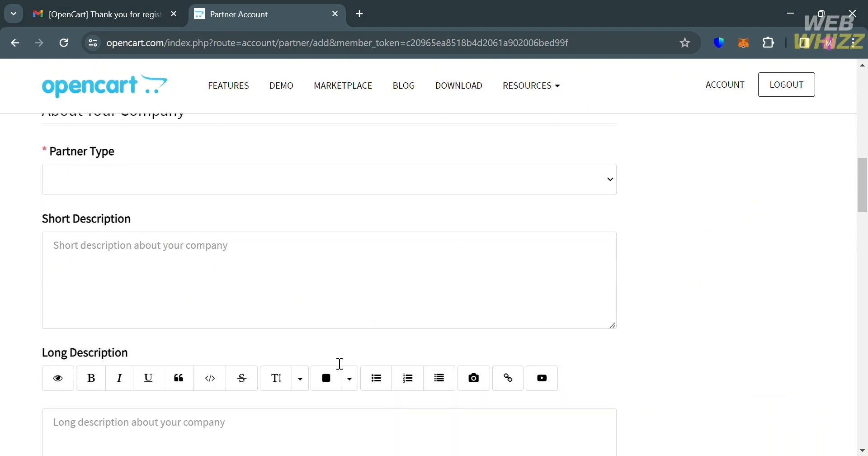
pyautogui.scroll(-10, 339, 363)
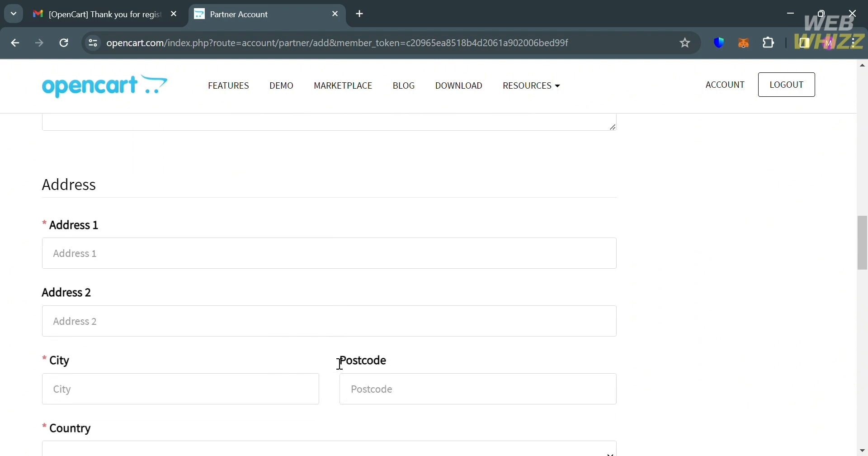
pyautogui.scroll(-8, 332, 356)
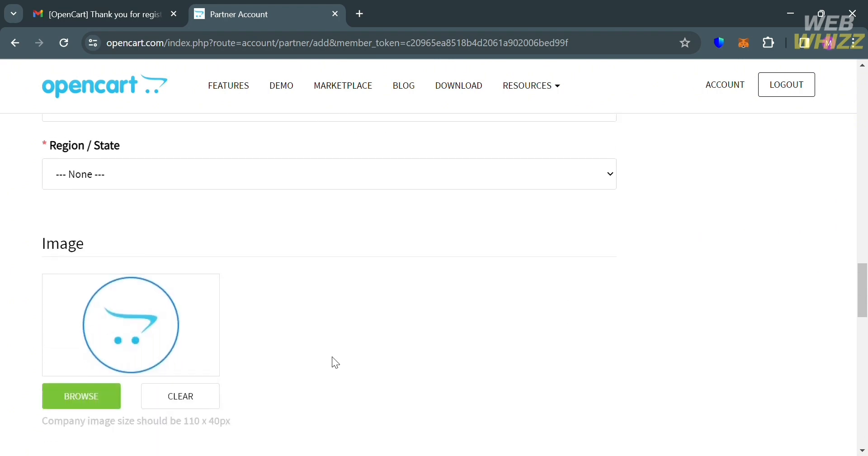
pyautogui.scroll(-6, 339, 363)
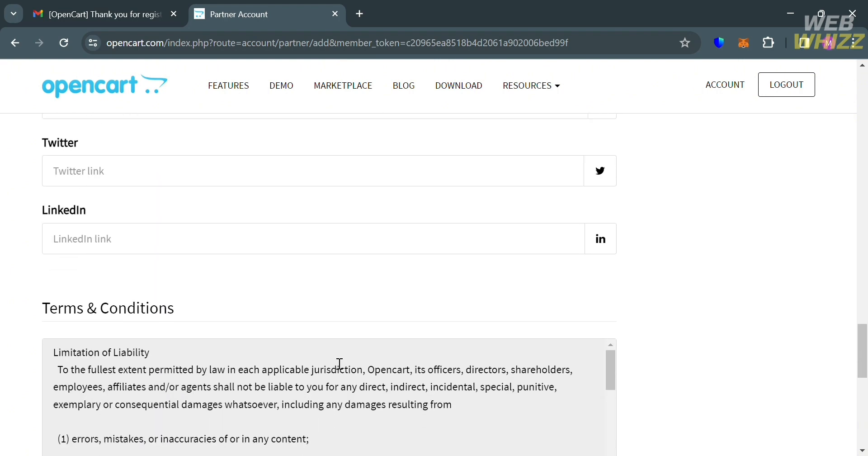
pyautogui.scroll(20, 339, 364)
pyautogui.scroll(10, 339, 363)
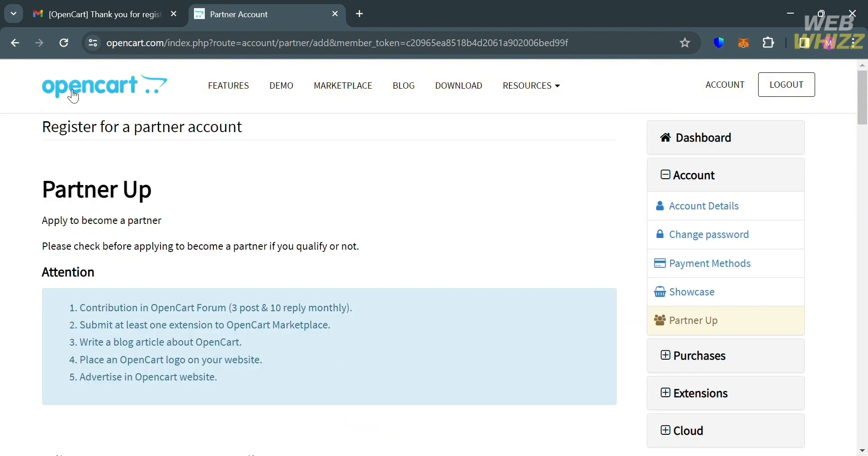
pyautogui.click(705, 139)
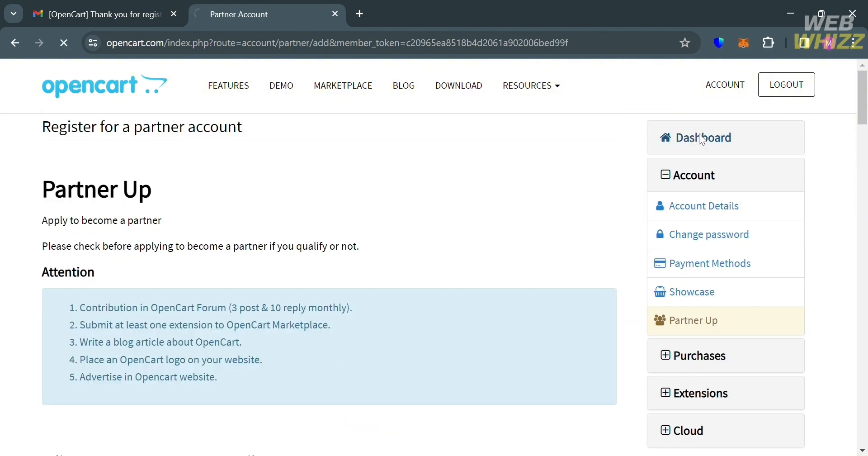
# Scroll down the account dashboard through Purchases, Extensions and Cloud Stores, and back
pyautogui.scroll(-10, 324, 364)
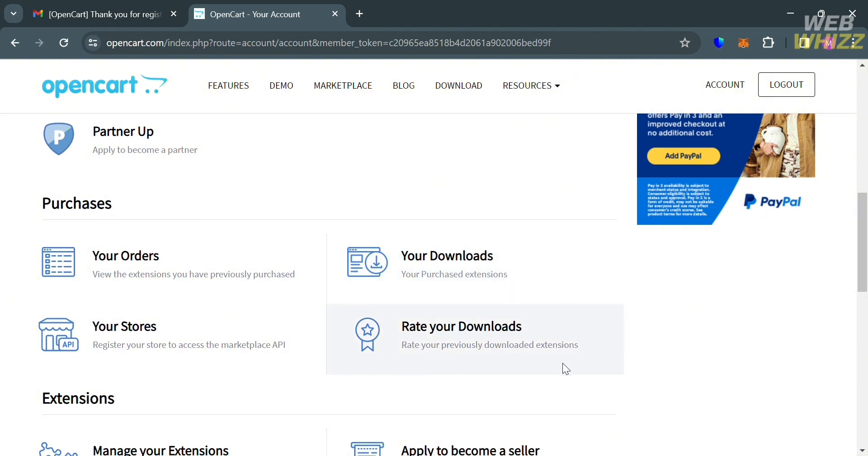
pyautogui.scroll(-5, 566, 368)
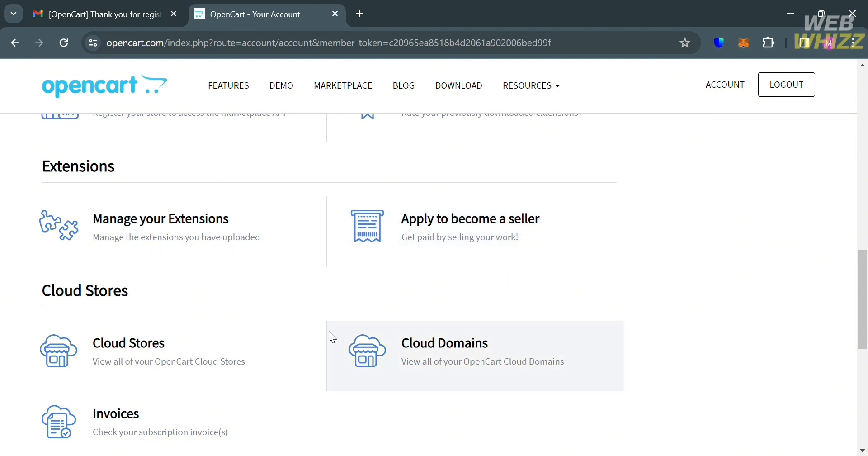
pyautogui.scroll(-2, 201, 385)
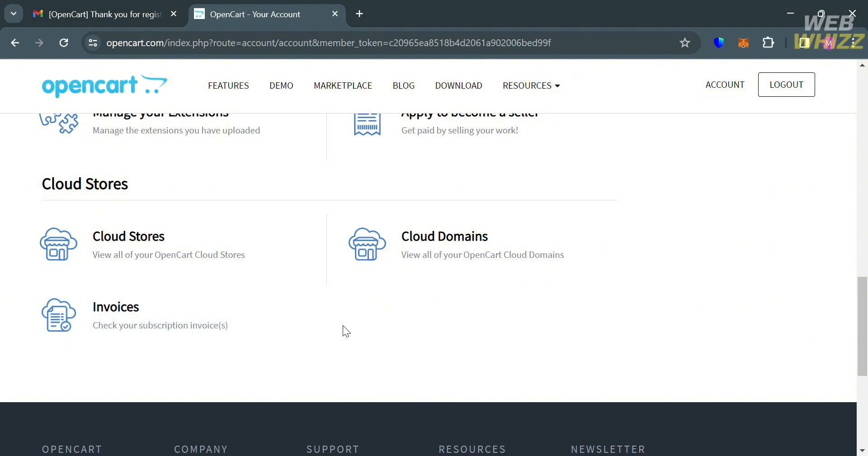
pyautogui.scroll(4, 569, 331)
pyautogui.scroll(-1, 569, 325)
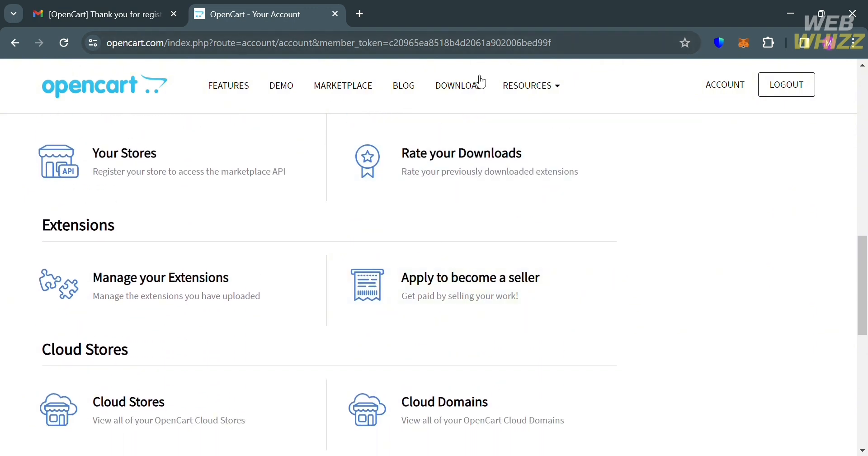
# Open the Downloads page and look over its download options and installation steps
pyautogui.click(467, 93)
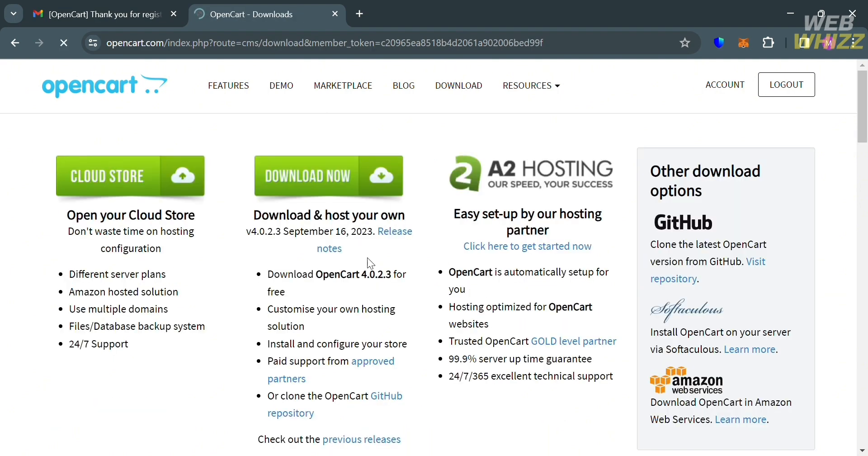
pyautogui.scroll(-2, 366, 263)
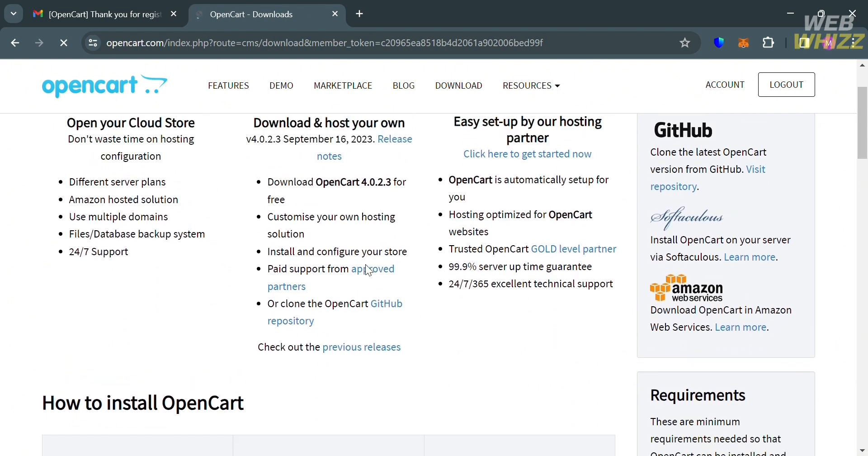
pyautogui.scroll(2, 365, 264)
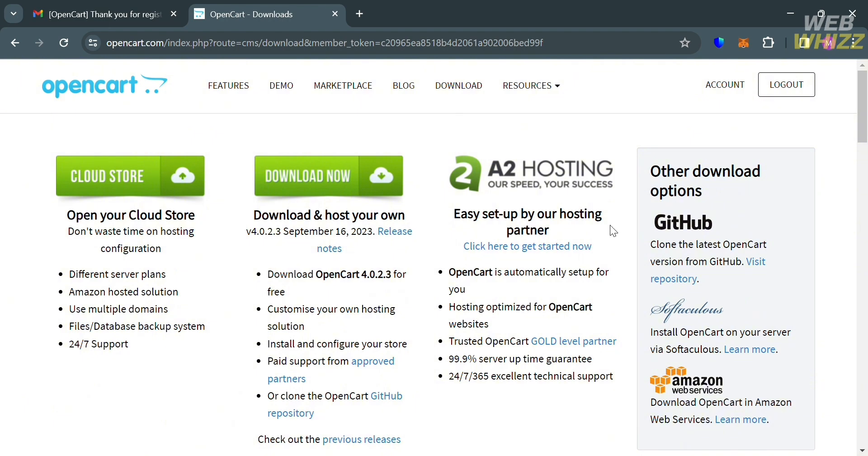
pyautogui.scroll(-1, 499, 308)
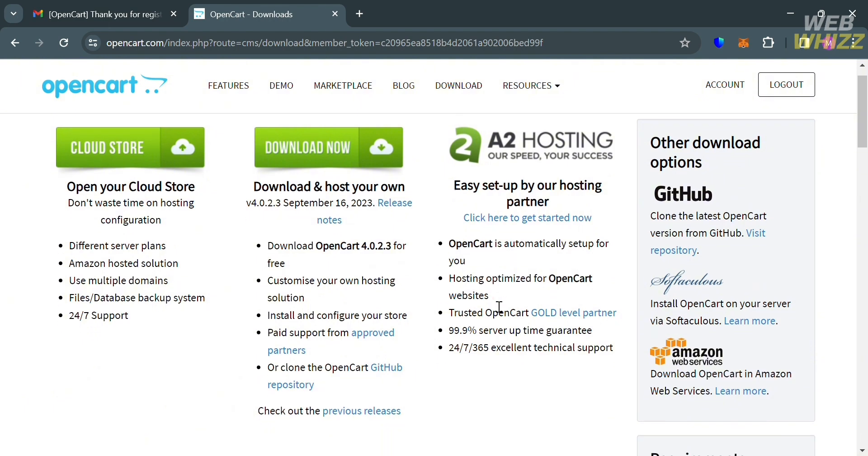
pyautogui.scroll(-6, 499, 307)
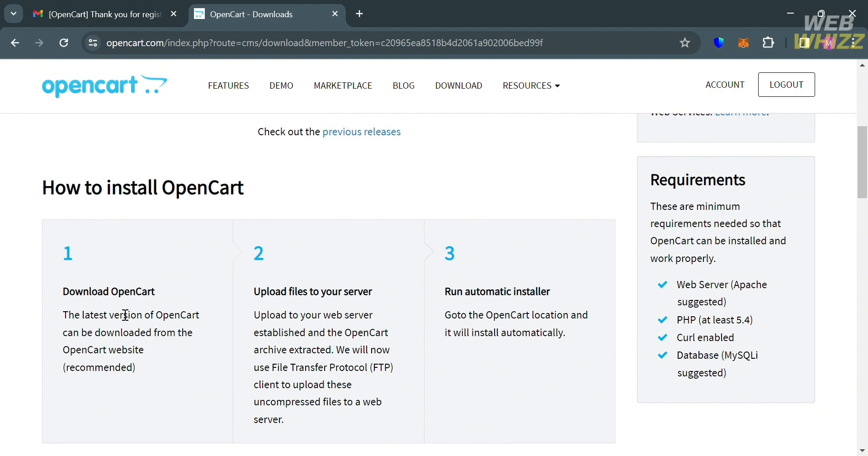
pyautogui.scroll(7, 48, 303)
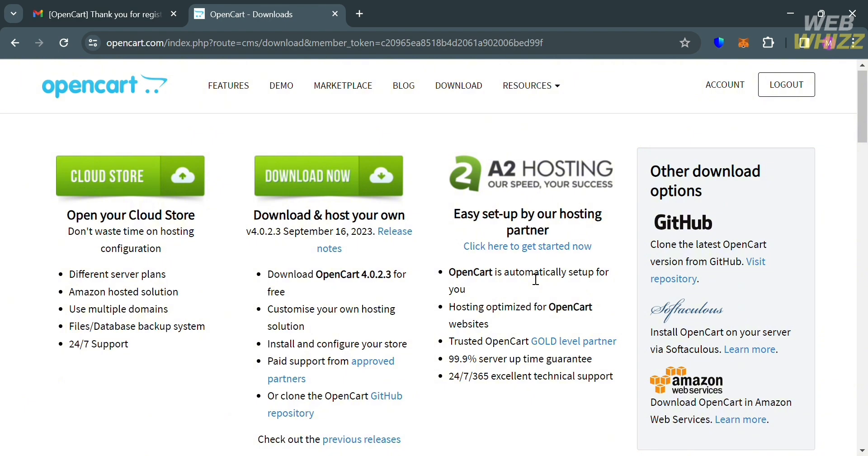
# Scroll through server requirements, featured extensions and themes down to the footer
pyautogui.scroll(-7, 524, 398)
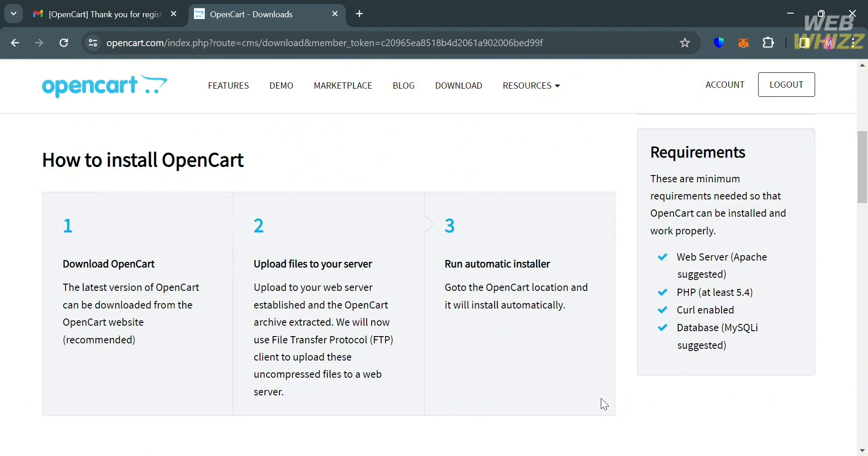
pyautogui.scroll(-5, 529, 375)
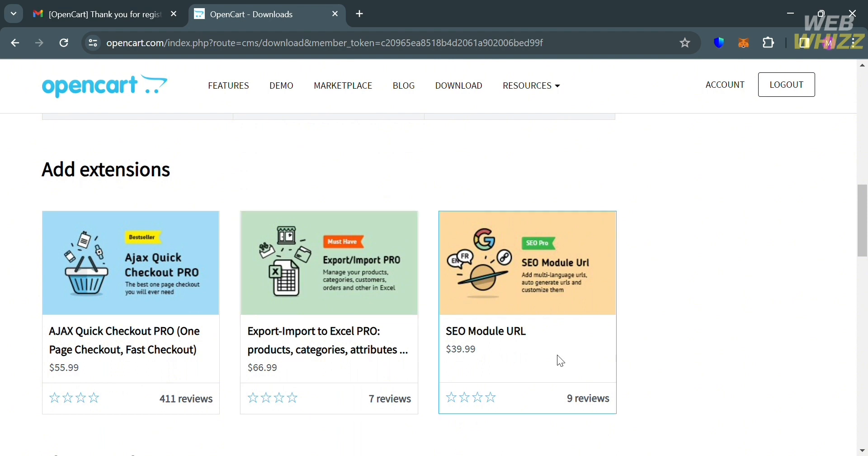
pyautogui.scroll(-8, 118, 373)
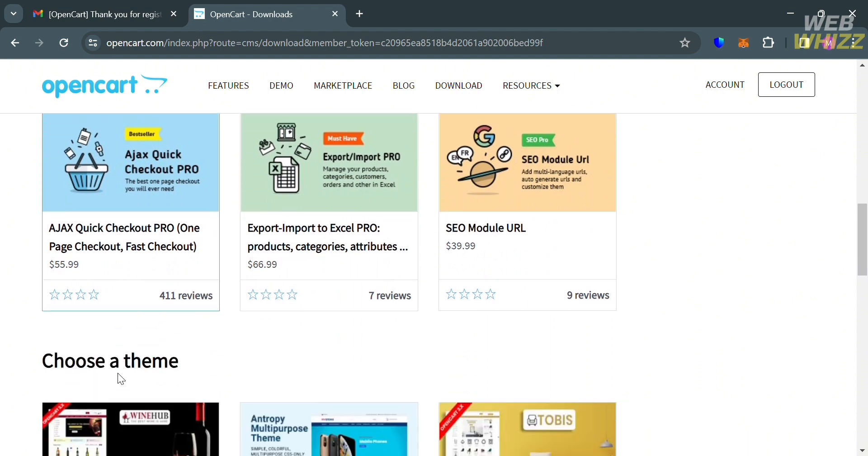
pyautogui.scroll(-6, 123, 380)
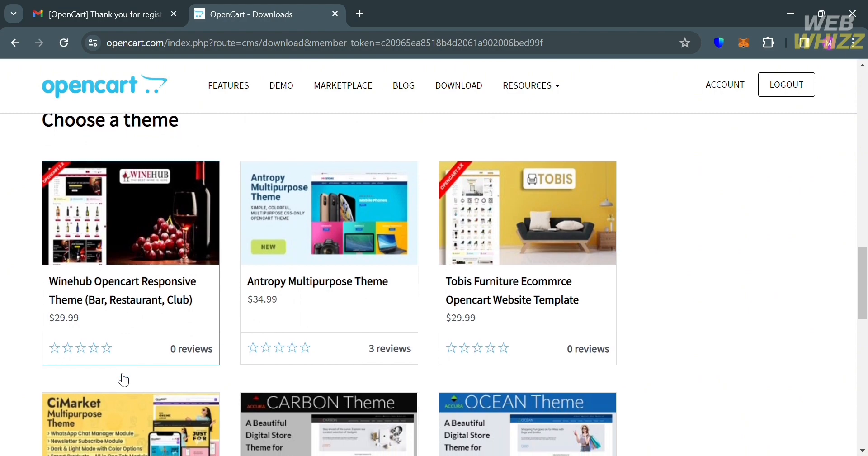
pyautogui.scroll(-5, 117, 372)
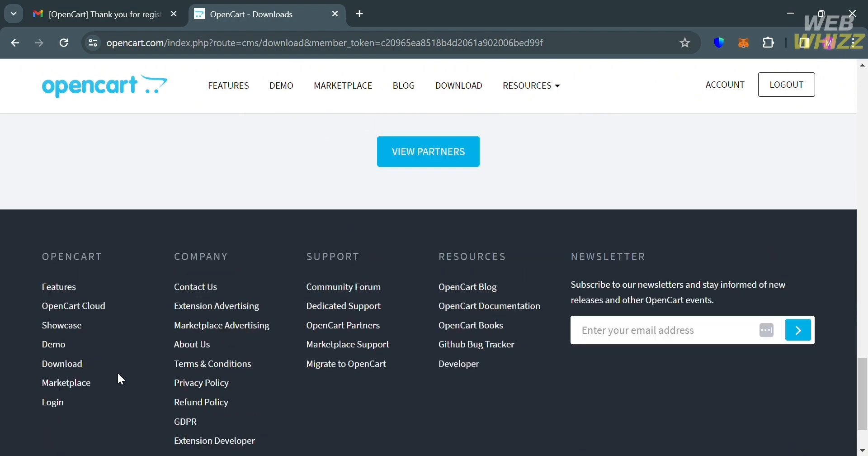
pyautogui.scroll(20, 118, 373)
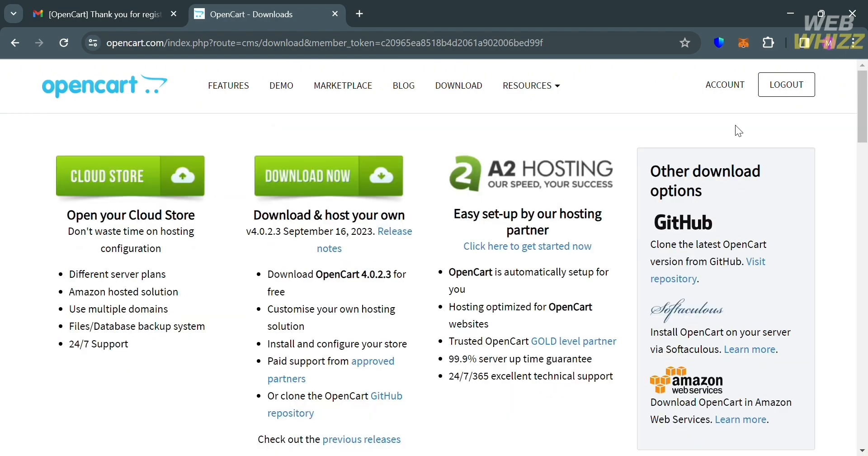
# Return to the account dashboard and open 'Apply to become a seller'
pyautogui.click(10, 44)
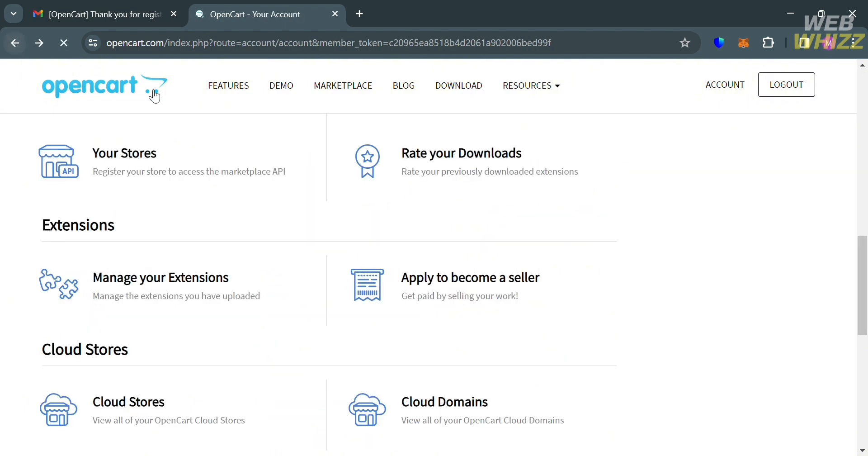
pyautogui.scroll(-2, 454, 322)
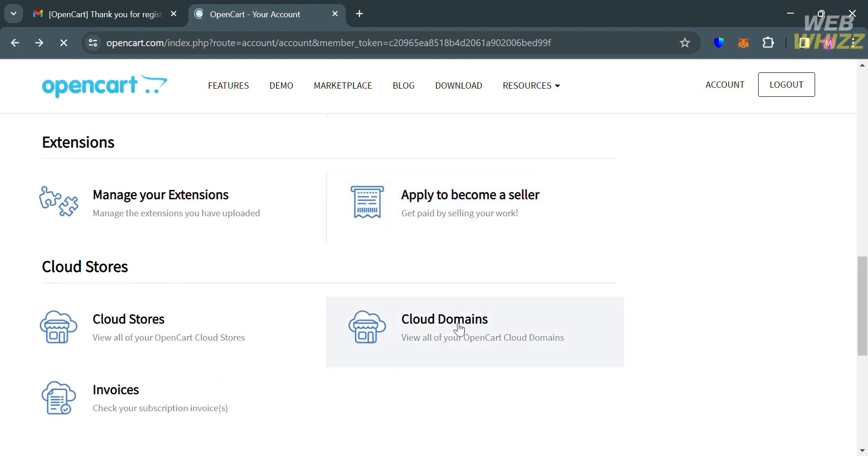
pyautogui.scroll(1, 541, 398)
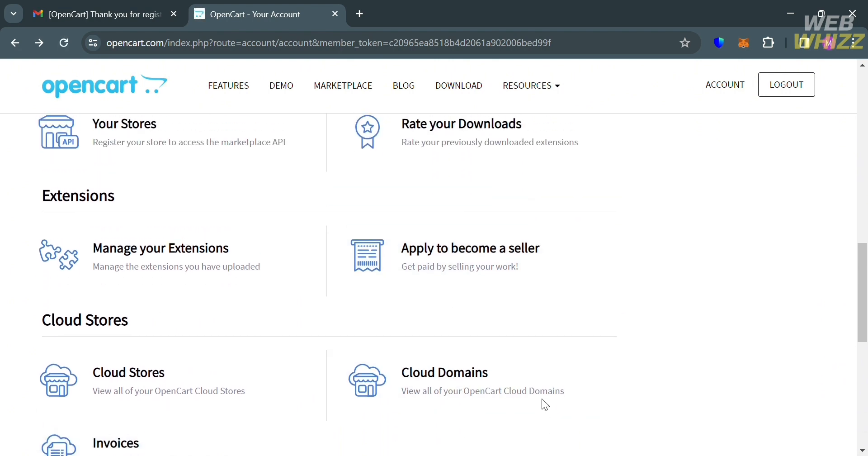
pyautogui.scroll(-1, 543, 399)
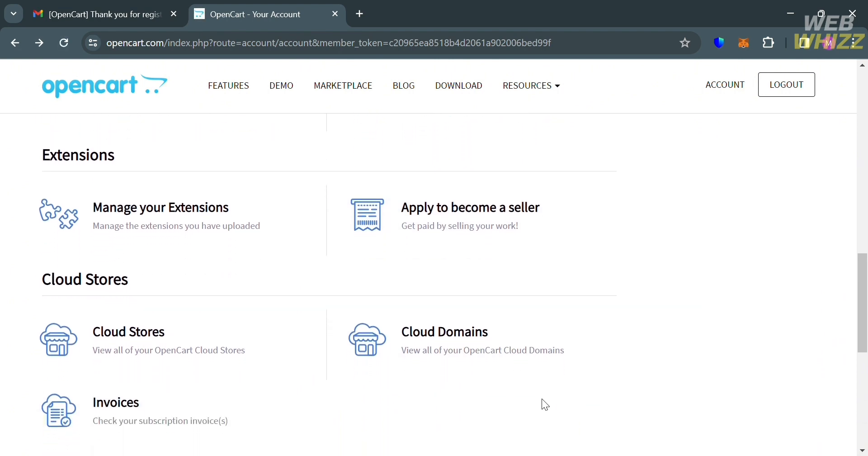
pyautogui.click(467, 233)
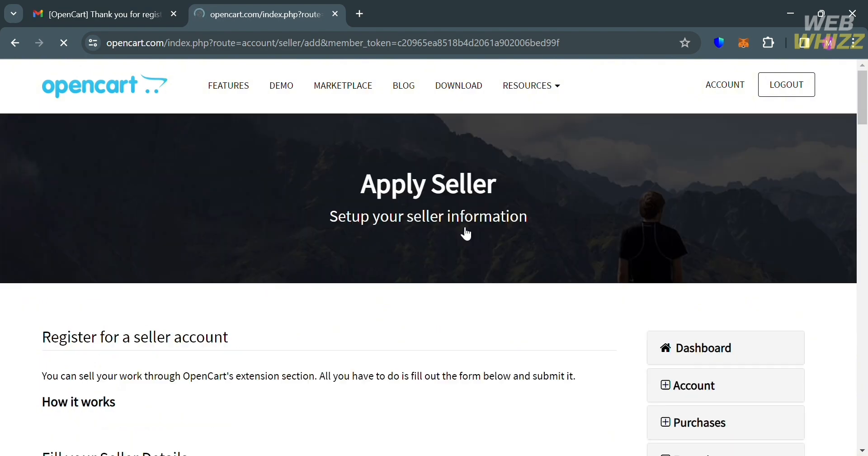
# Read through the seller terms, noting the 20 USD minimum payout, down to Payment Method
pyautogui.scroll(-5, 206, 377)
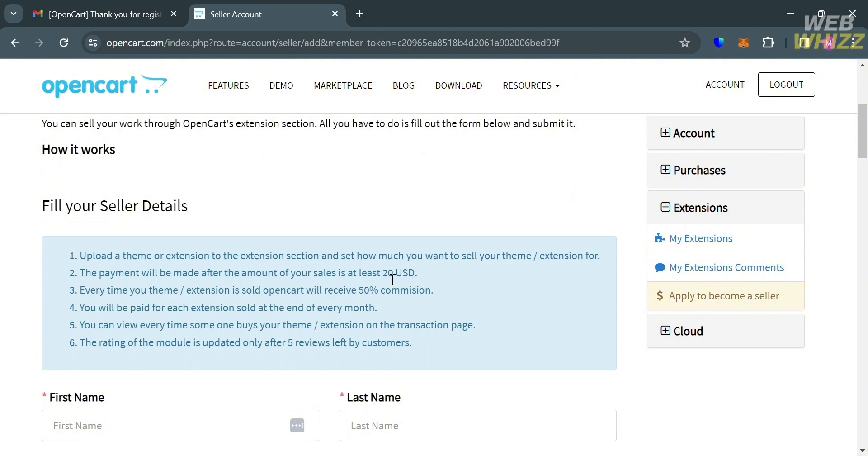
pyautogui.moveTo(382, 274); pyautogui.dragTo(415, 275)
pyautogui.click(545, 287)
pyautogui.scroll(-1, 545, 289)
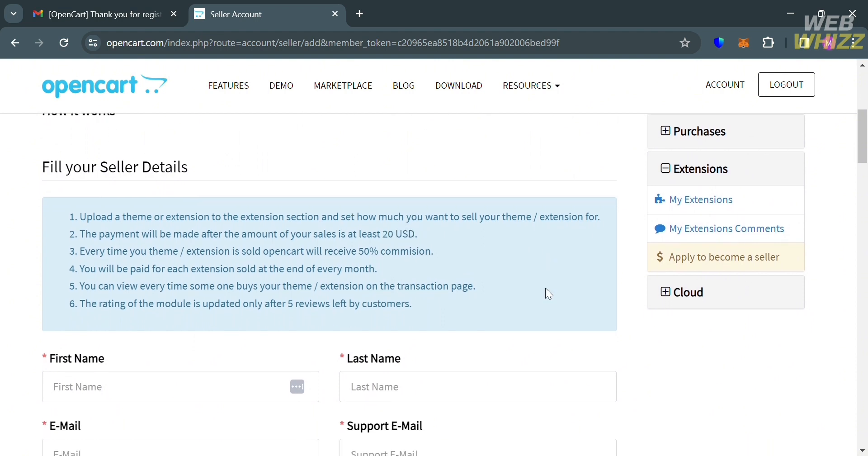
pyautogui.scroll(-1, 546, 289)
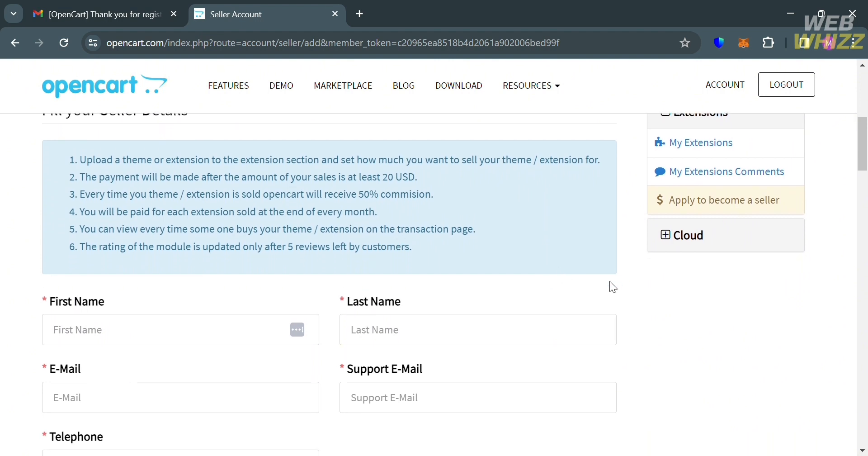
pyautogui.scroll(-2, 610, 282)
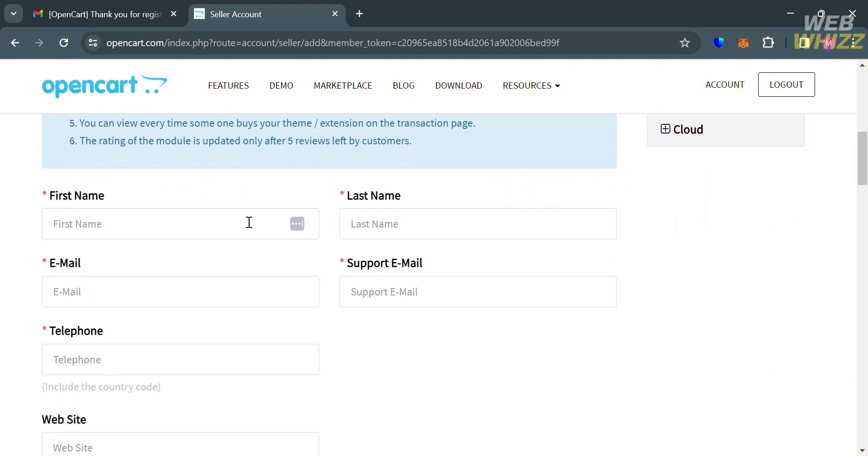
pyautogui.scroll(-8, 568, 430)
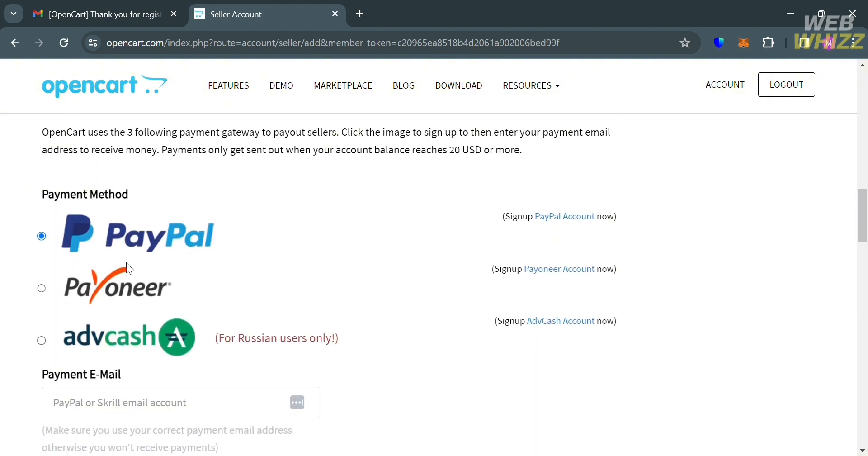
# Select Payoneer as the payout method and review the fields down to Terms & Conditions
pyautogui.click(41, 290)
pyautogui.scroll(-3, 520, 366)
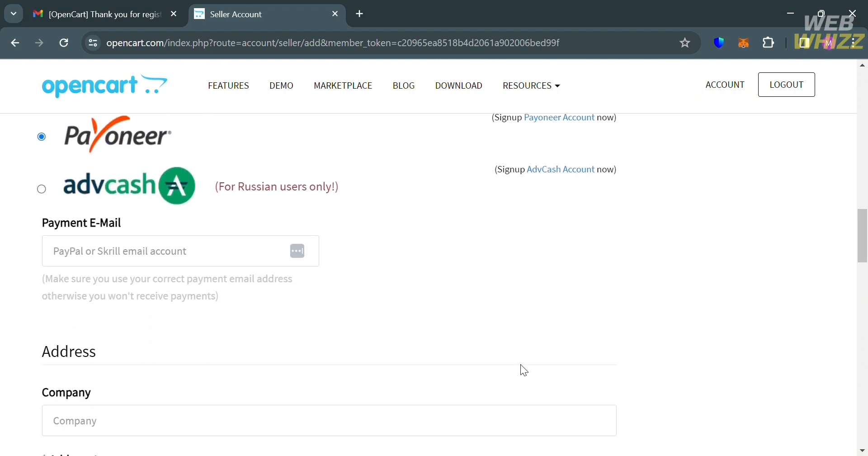
pyautogui.scroll(-1, 267, 400)
pyautogui.scroll(-5, 267, 400)
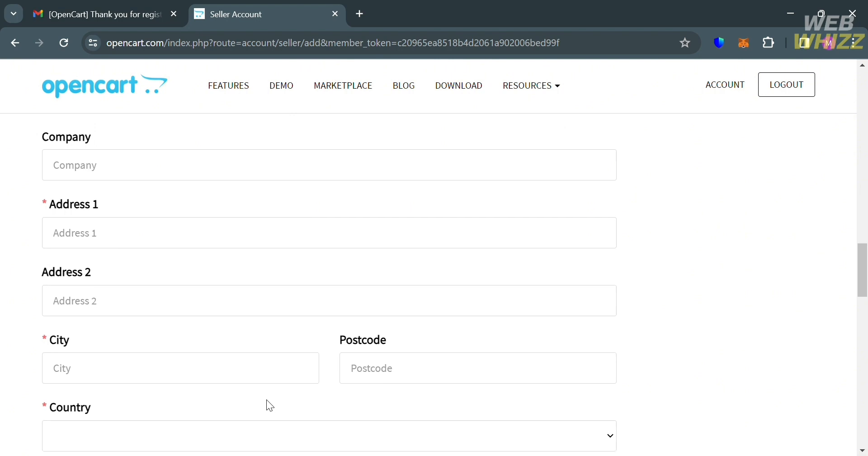
pyautogui.scroll(-8, 267, 400)
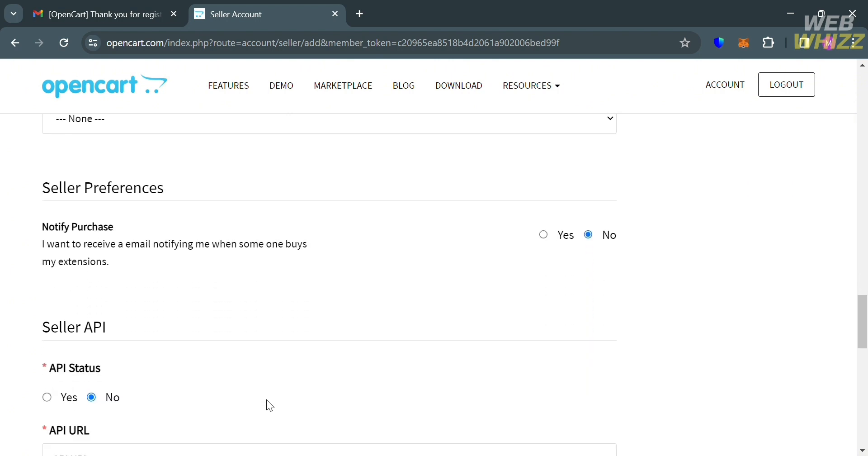
pyautogui.scroll(-2, 266, 400)
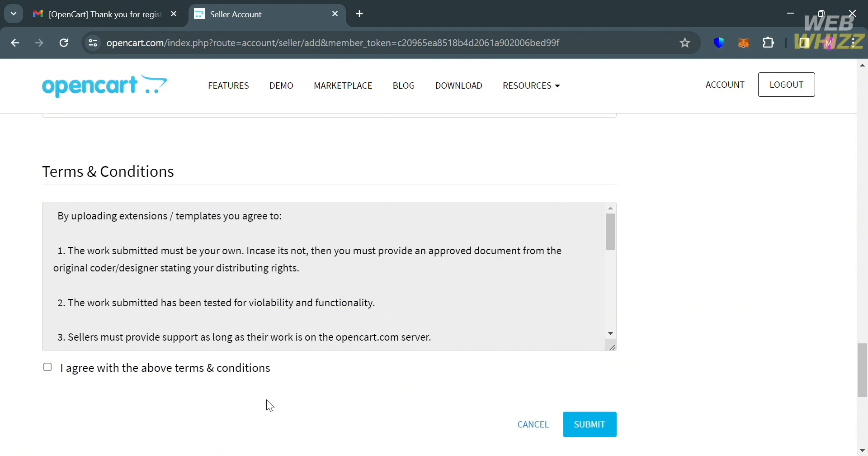
pyautogui.scroll(-2, 270, 406)
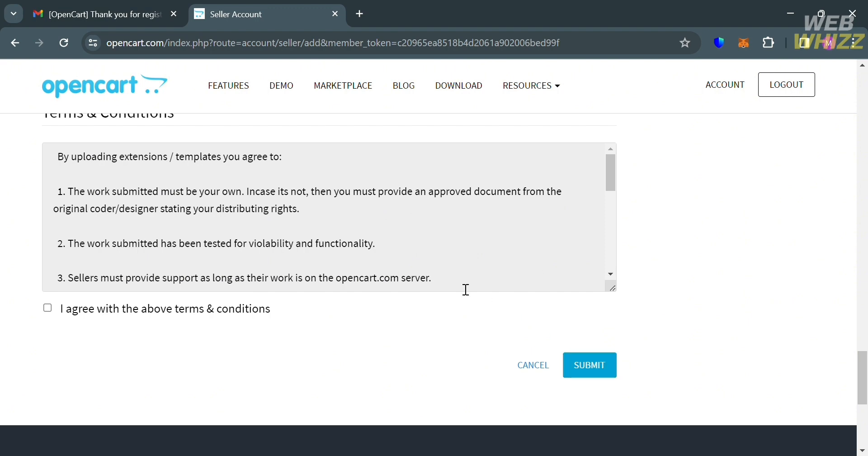
# Scroll back up and leave the seller form for the OpenCart home page
pyautogui.scroll(20, 437, 280)
pyautogui.scroll(15, 438, 280)
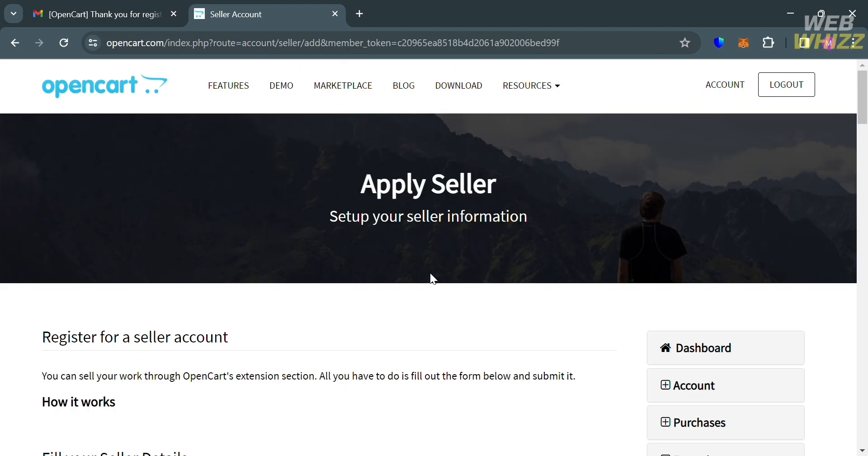
pyautogui.click(59, 40)
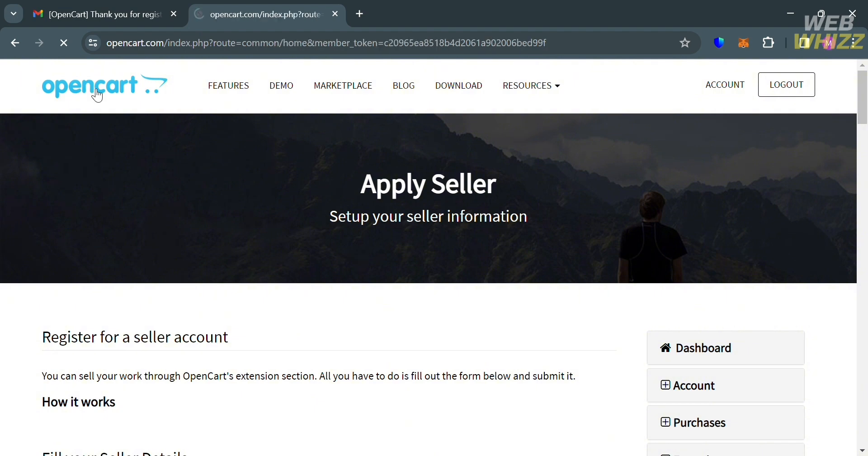
# Go back to the Your Account dashboard page
pyautogui.hotkey('alt', 'Left')
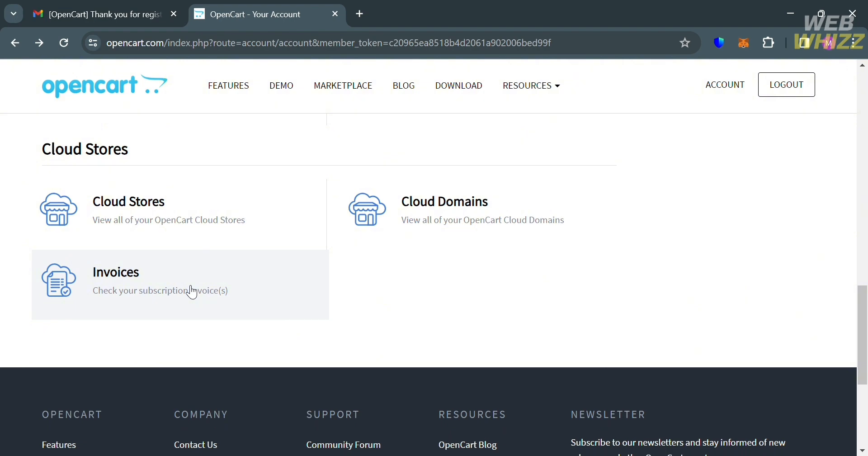
pyautogui.scroll(6, 192, 292)
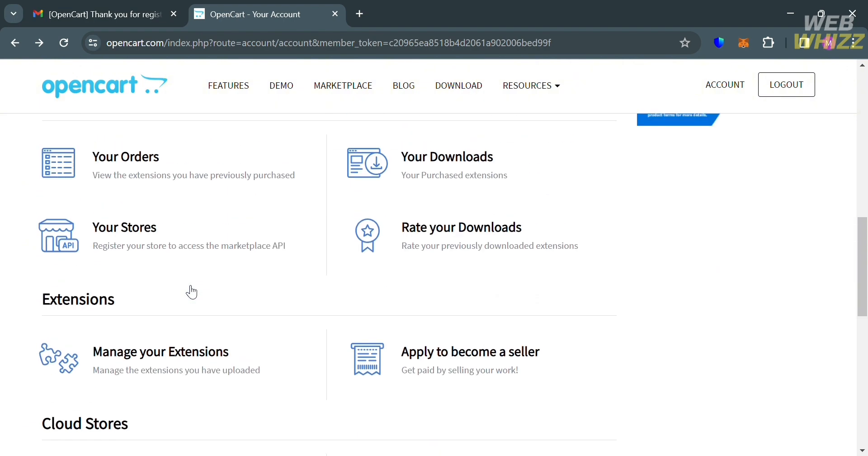
pyautogui.scroll(1, 188, 288)
pyautogui.scroll(-1, 186, 289)
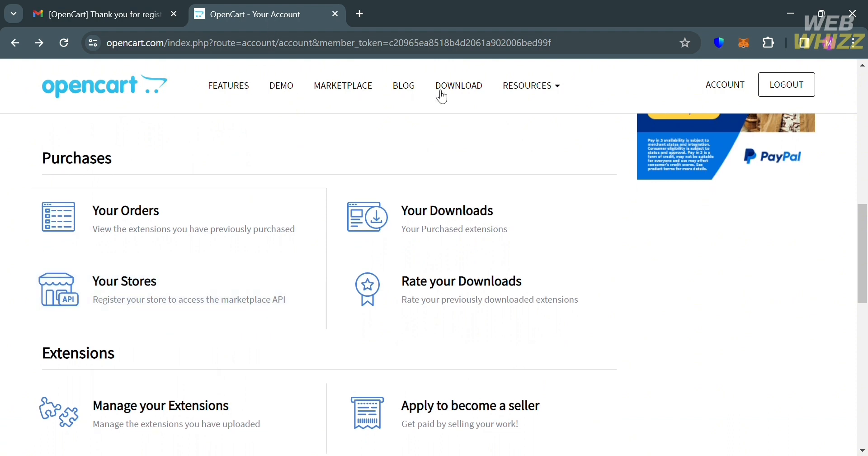
# Check the RESOURCES menu, then review the Account, Purchases, Extensions and Cloud Stores sections
pyautogui.click(539, 89)
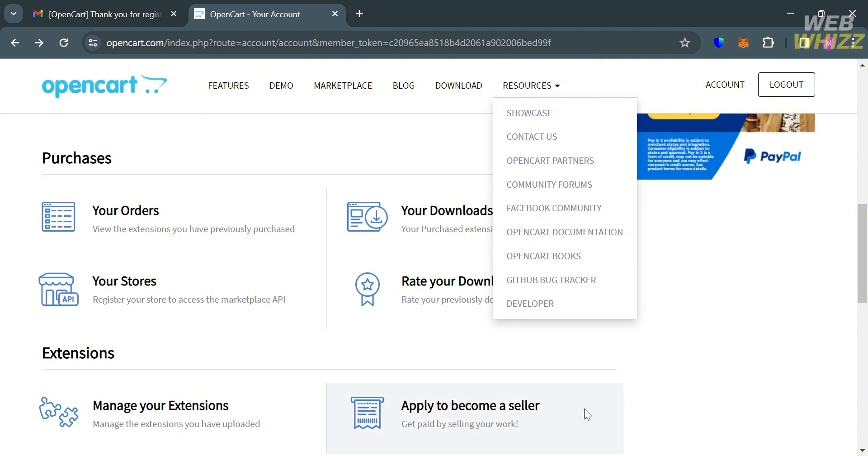
pyautogui.scroll(-5, 682, 360)
pyautogui.scroll(-2, 680, 358)
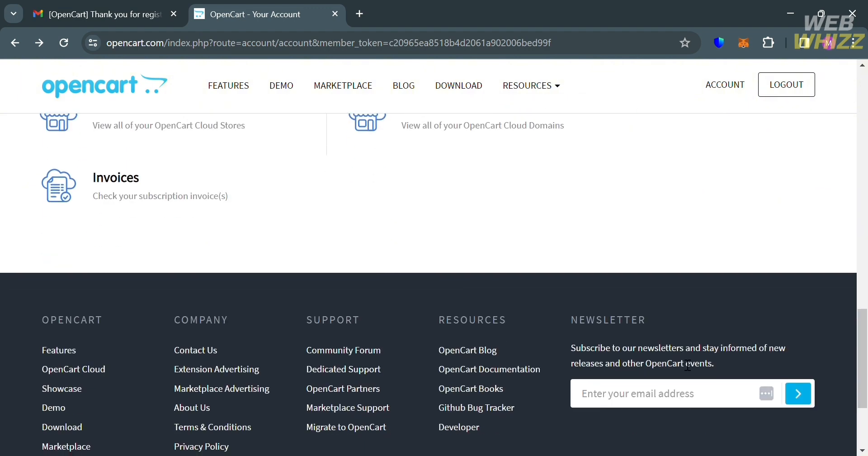
pyautogui.scroll(4, 688, 365)
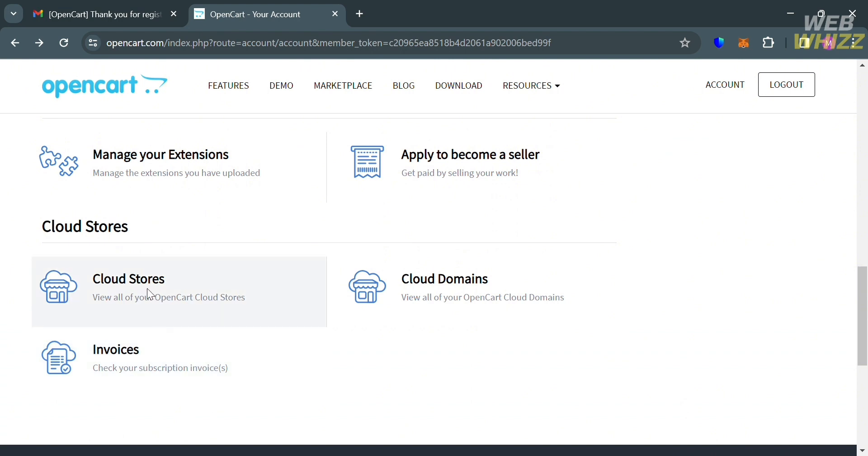
pyautogui.click(293, 276)
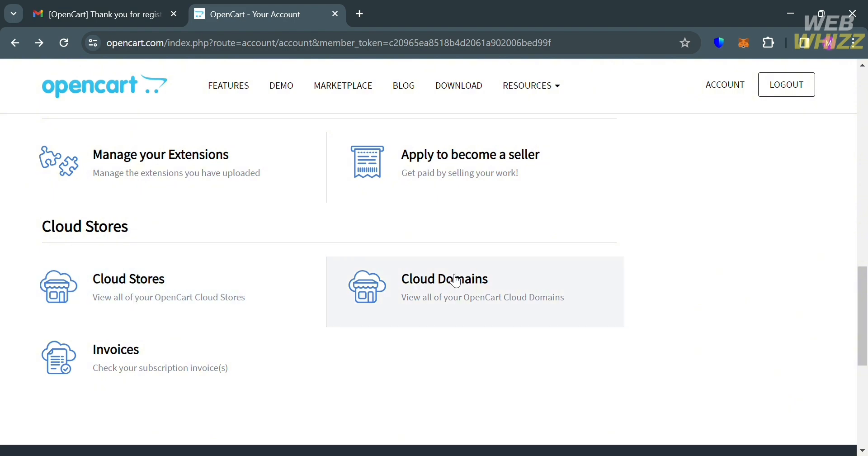
pyautogui.scroll(4, 481, 281)
pyautogui.scroll(2, 484, 280)
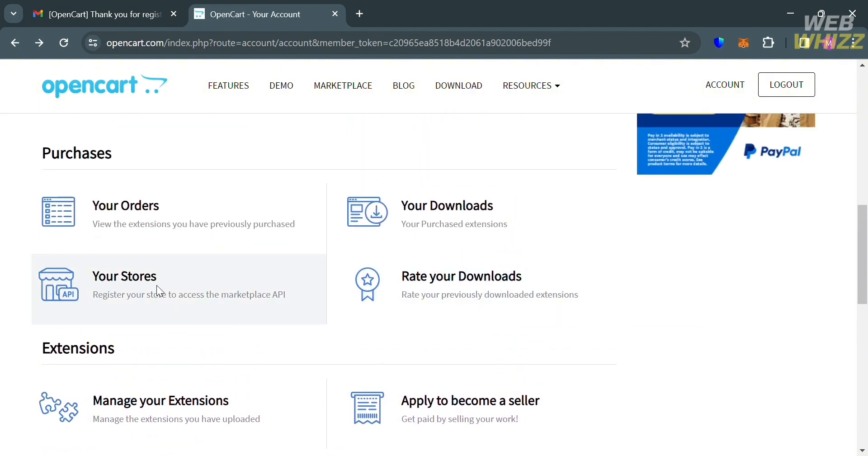
pyautogui.scroll(1, 167, 236)
pyautogui.scroll(10, 168, 233)
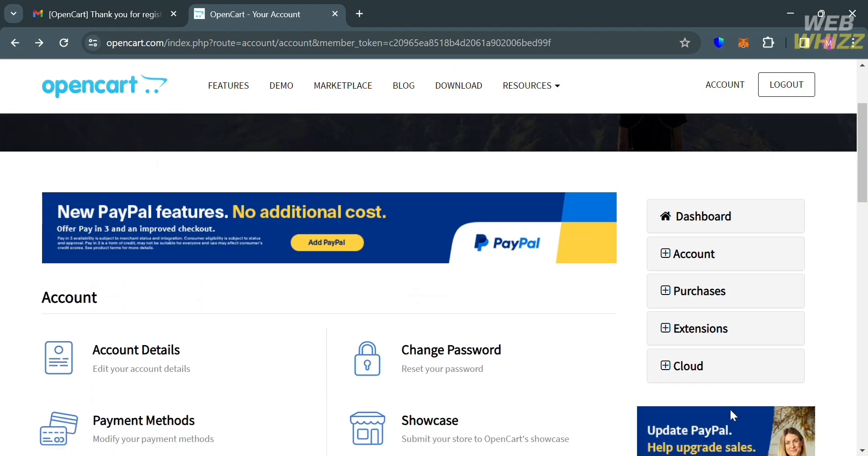
pyautogui.scroll(-3, 728, 405)
pyautogui.scroll(3, 710, 199)
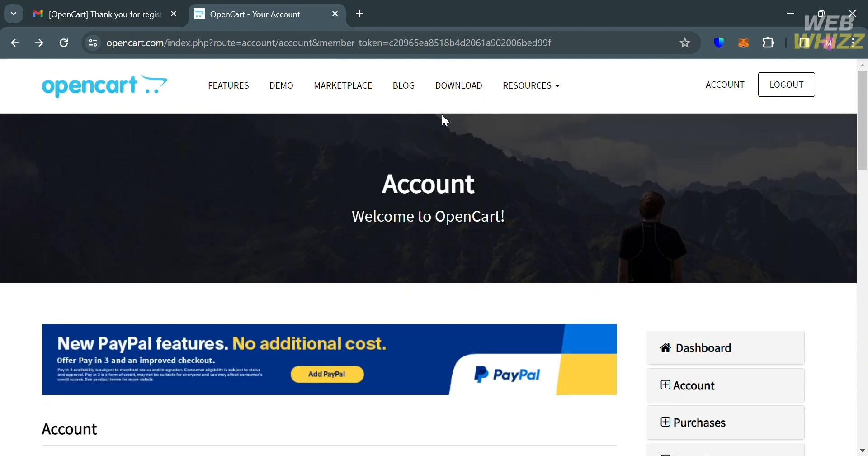
pyautogui.scroll(-4, 277, 285)
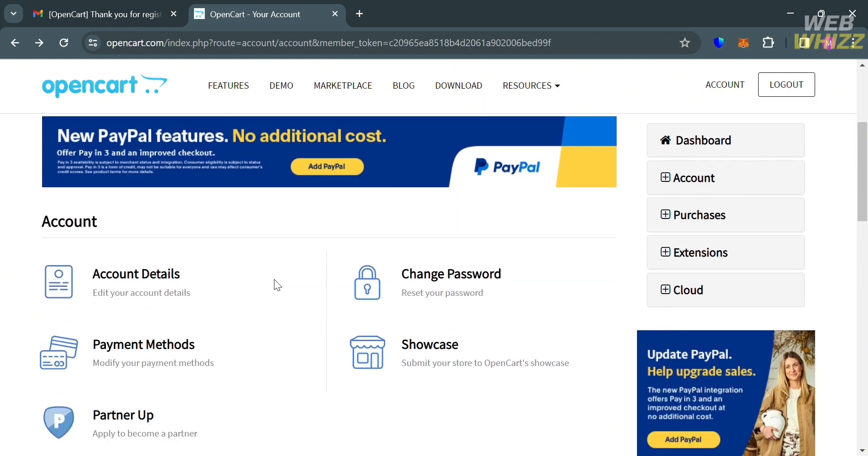